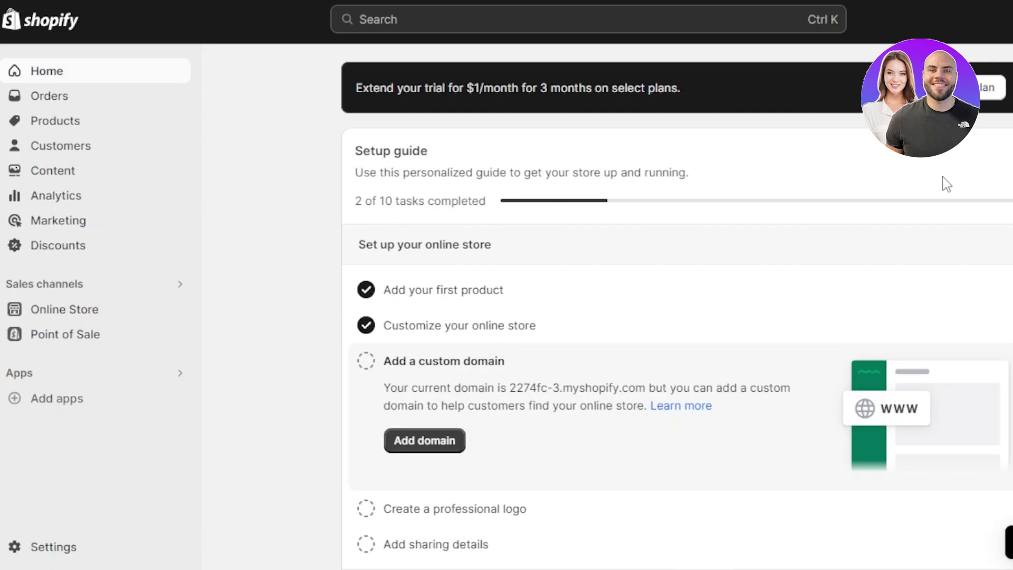
Go to Products and start a new product
{"action": "scroll", "coordinate": [675, 317], "scroll_direction": "down", "scroll_amount": 2}
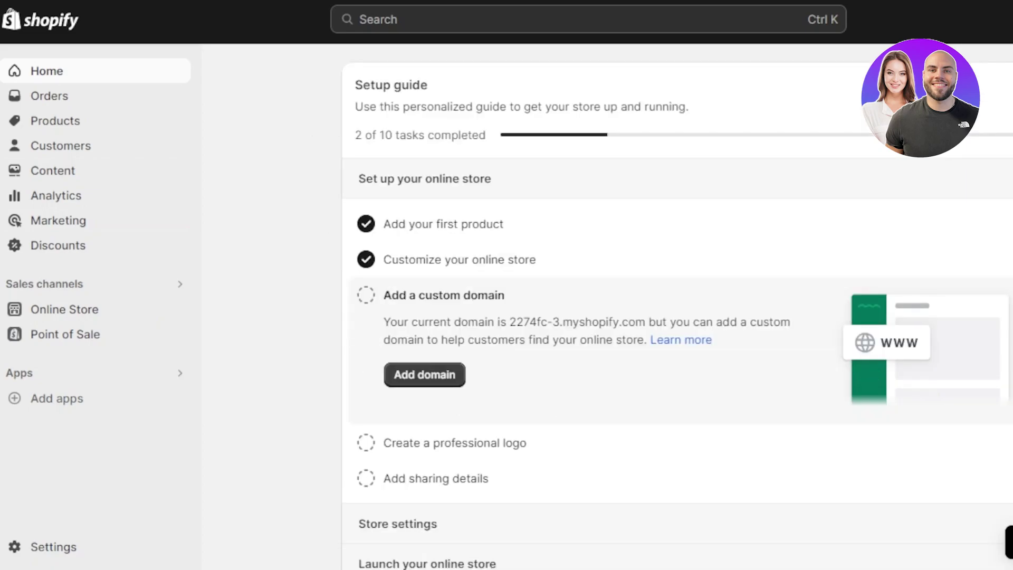
{"action": "scroll", "coordinate": [676, 306], "scroll_direction": "down", "scroll_amount": 1}
{"action": "scroll", "coordinate": [676, 307], "scroll_direction": "up", "scroll_amount": 1}
{"action": "left_click", "coordinate": [55, 132]}
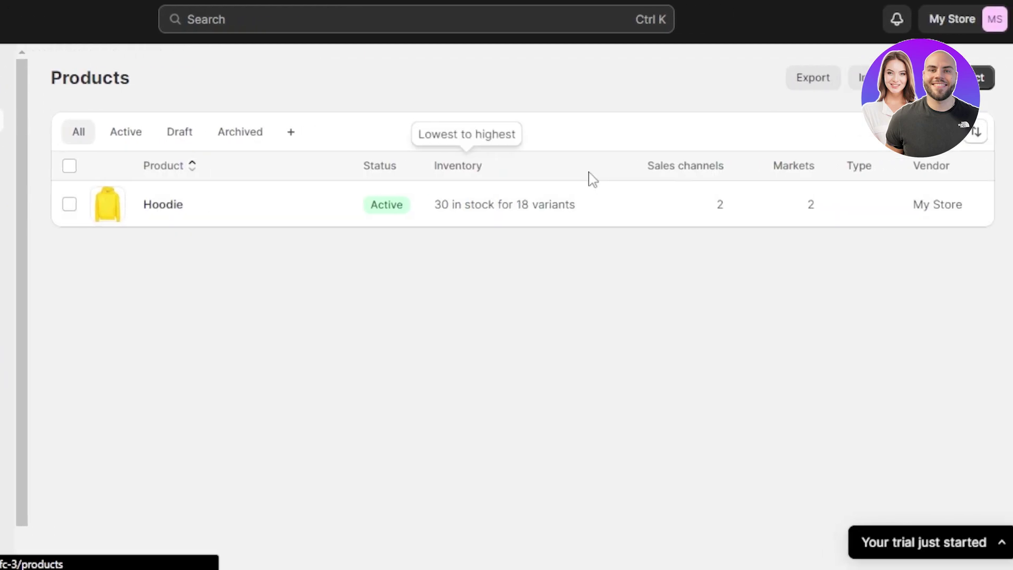
{"action": "left_click", "coordinate": [977, 76]}
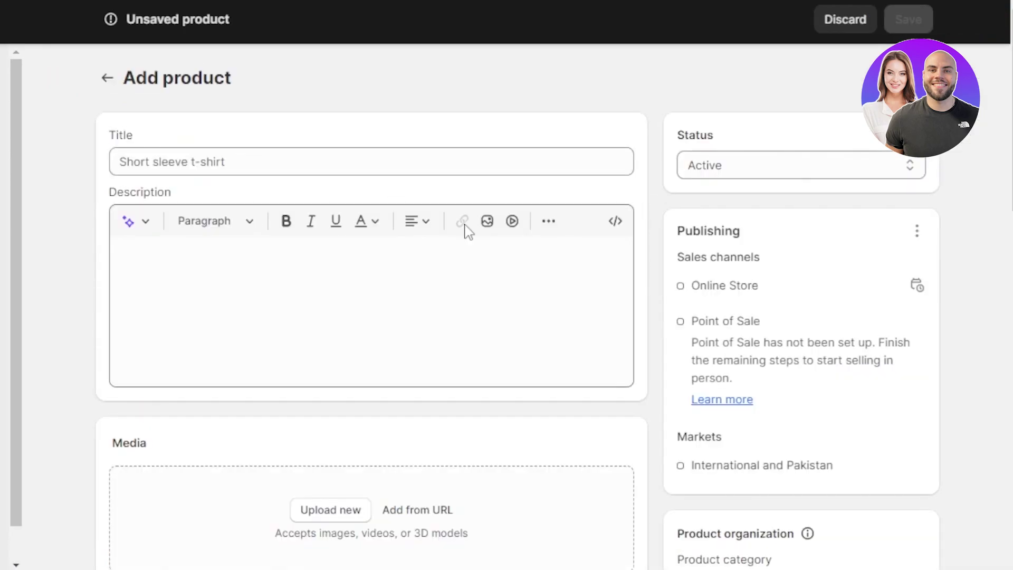
Enter the title 'hoodie' and the description text 'description'
{"action": "scroll", "coordinate": [170, 181], "scroll_direction": "down", "scroll_amount": 10}
{"action": "scroll", "coordinate": [170, 181], "scroll_direction": "up", "scroll_amount": 11}
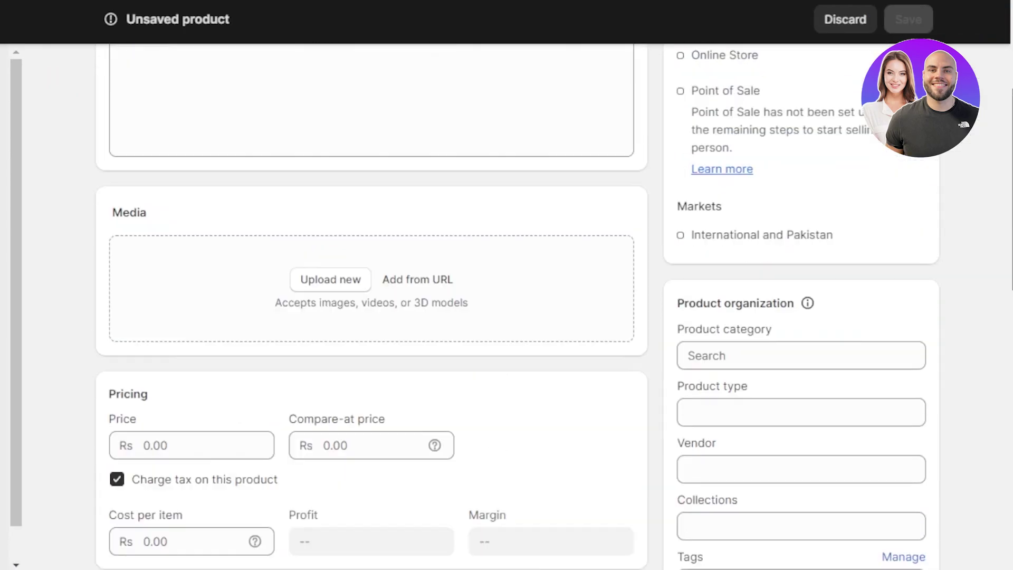
{"action": "left_click", "coordinate": [193, 169]}
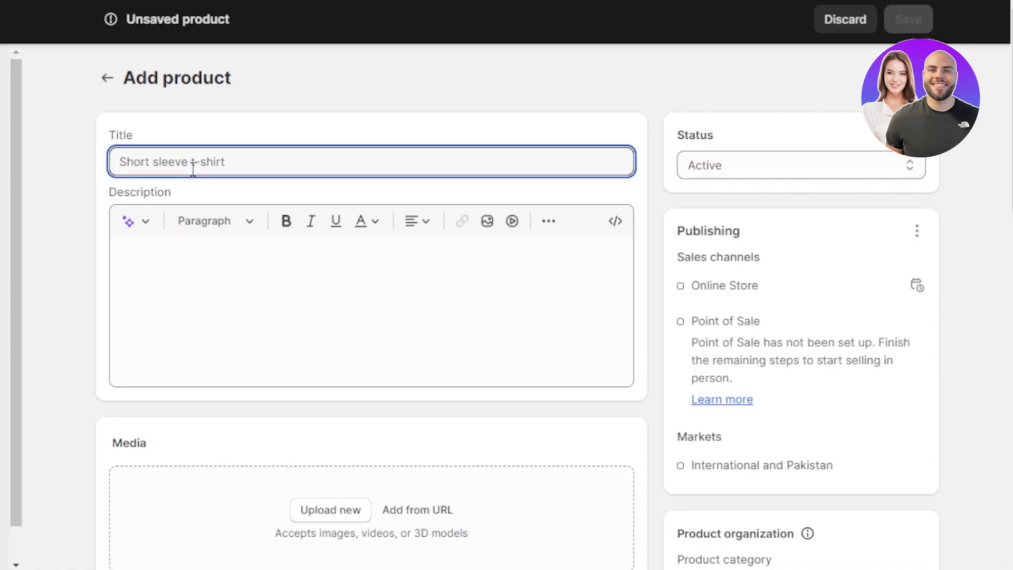
{"action": "type", "text": "hoo"}
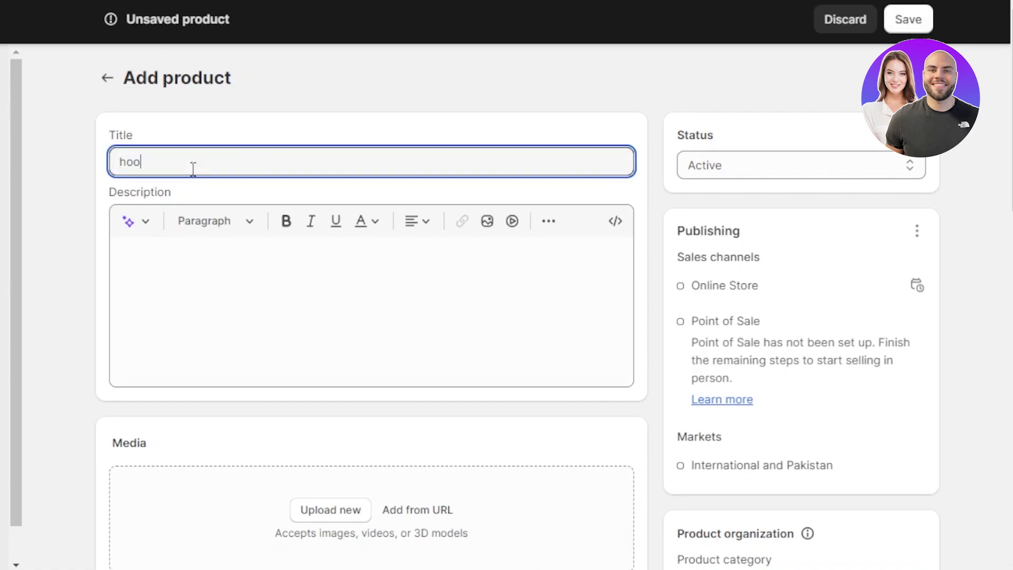
{"action": "type", "text": "die"}
{"action": "left_click", "coordinate": [151, 273]}
{"action": "type", "text": "d"}
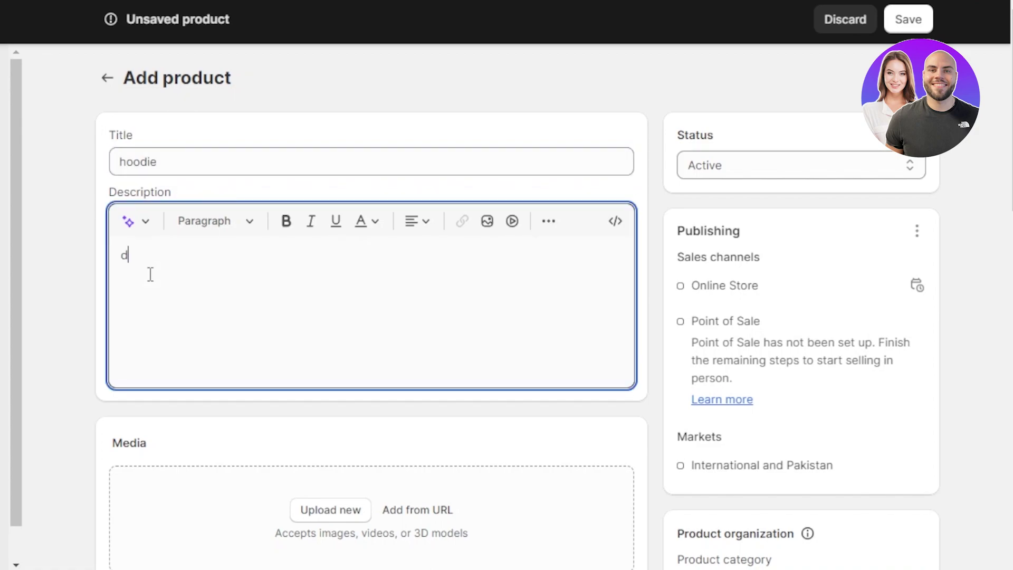
{"action": "type", "text": "escription"}
Scroll through the Media and Product category sections of the hoodie form
{"action": "scroll", "coordinate": [995, 294], "scroll_direction": "down", "scroll_amount": 10}
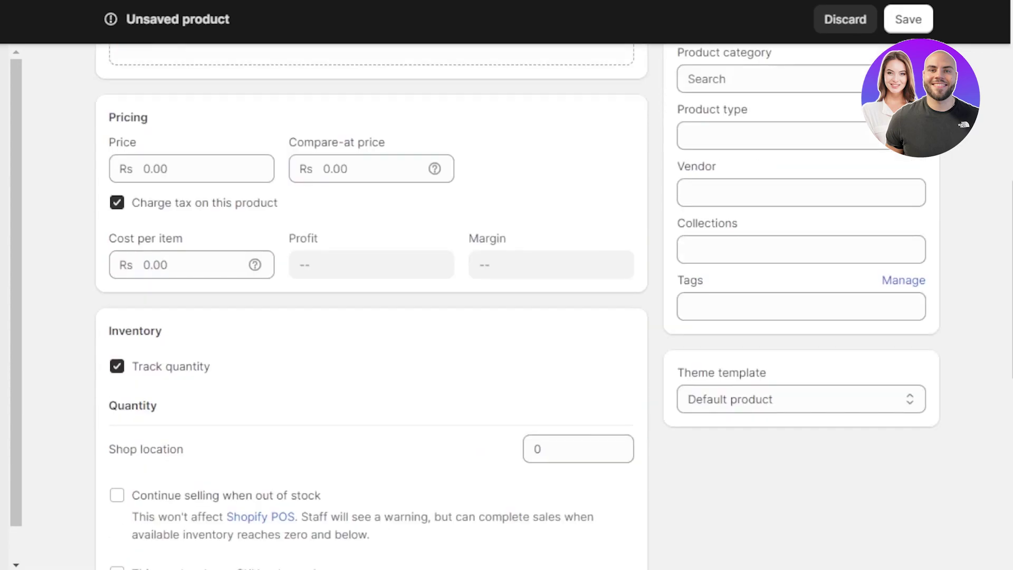
{"action": "scroll", "coordinate": [995, 294], "scroll_direction": "up", "scroll_amount": 7}
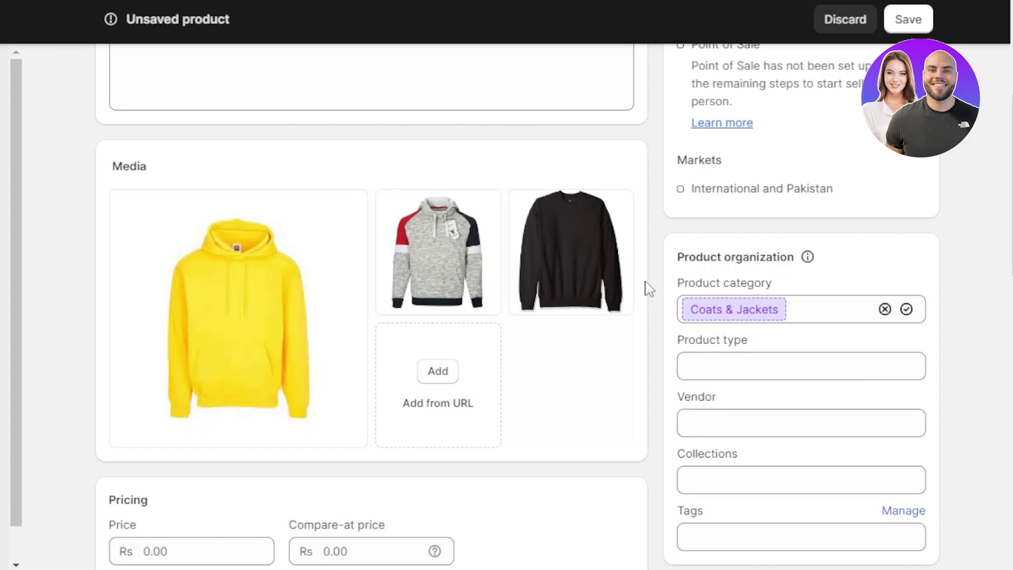
{"action": "scroll", "coordinate": [647, 287], "scroll_direction": "down", "scroll_amount": 4}
{"action": "scroll", "coordinate": [554, 306], "scroll_direction": "down", "scroll_amount": 3}
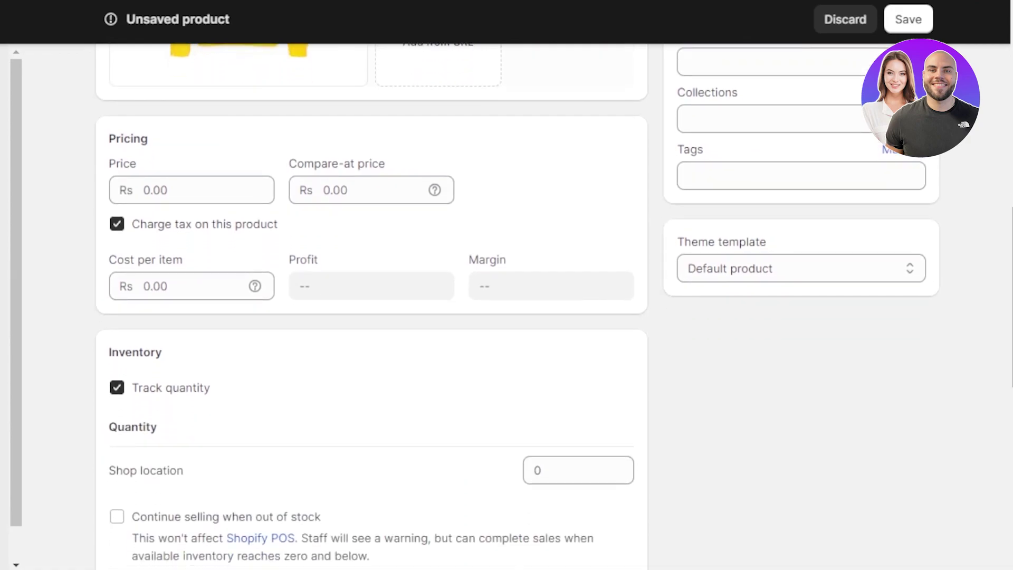
Set the price to 3000 and the cost per item to 1500
{"action": "left_click", "coordinate": [160, 190]}
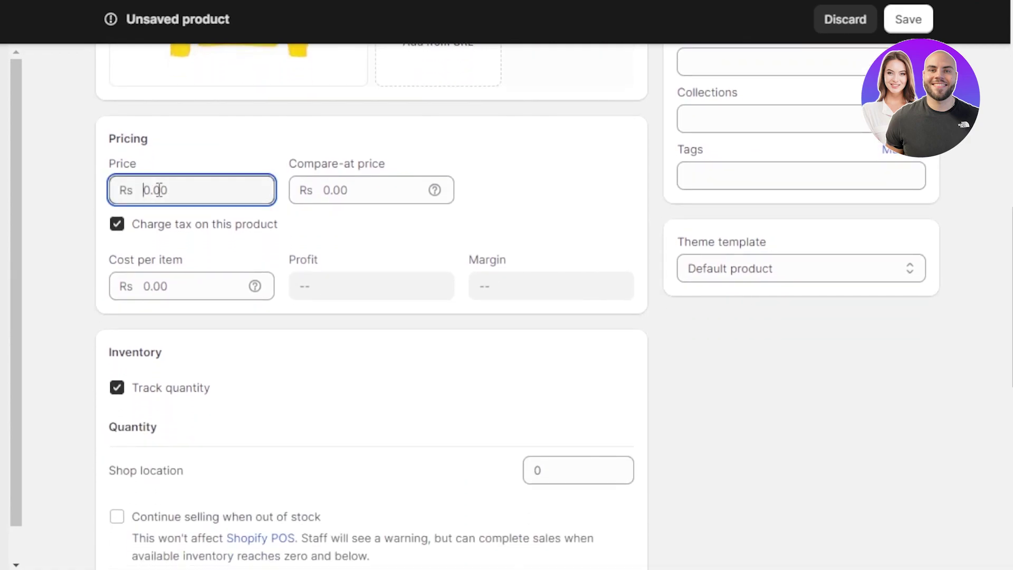
{"action": "type", "text": "3000"}
{"action": "left_click", "coordinate": [206, 287]}
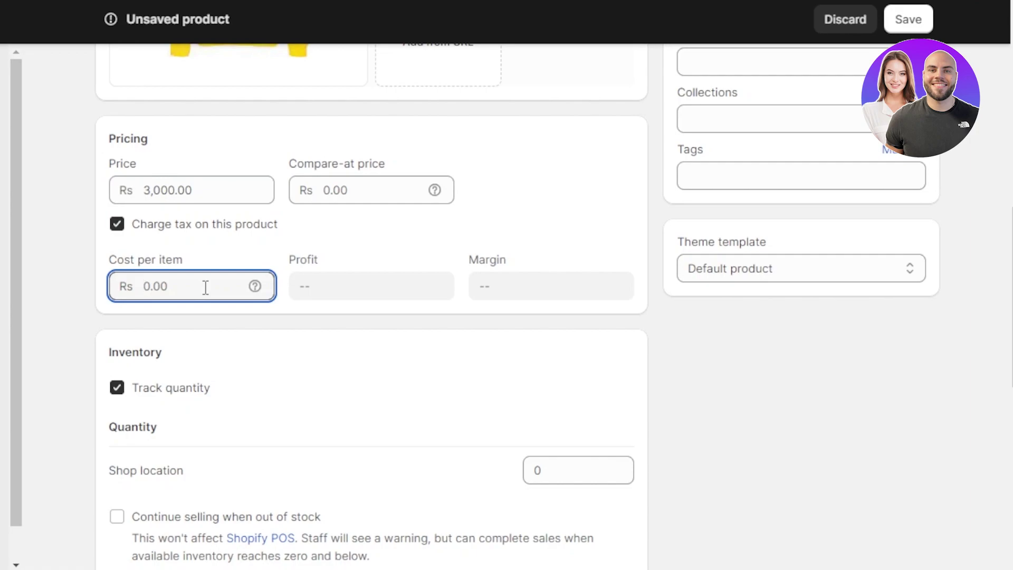
{"action": "type", "text": "1500"}
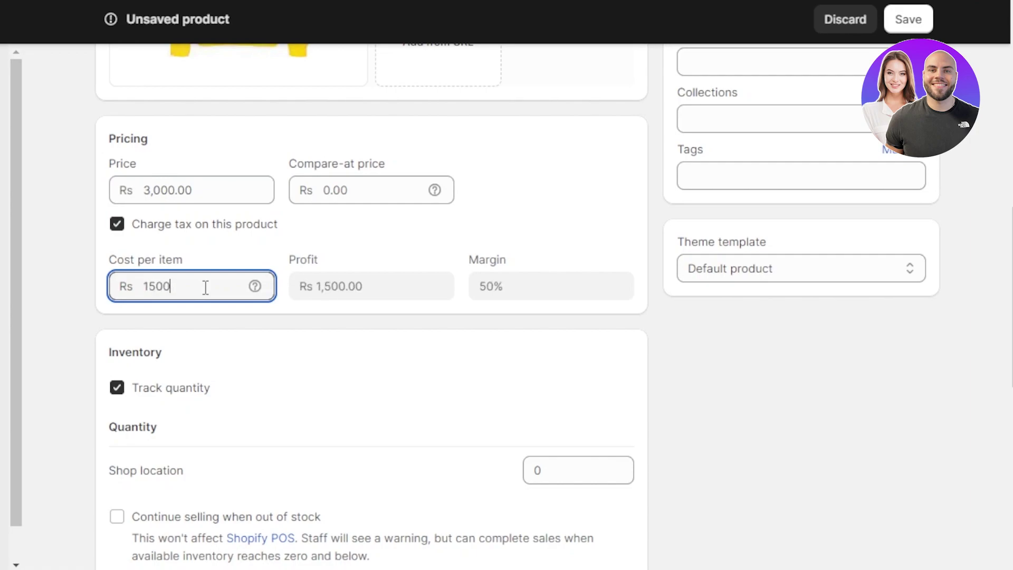
{"action": "scroll", "coordinate": [897, 316], "scroll_direction": "down", "scroll_amount": 1}
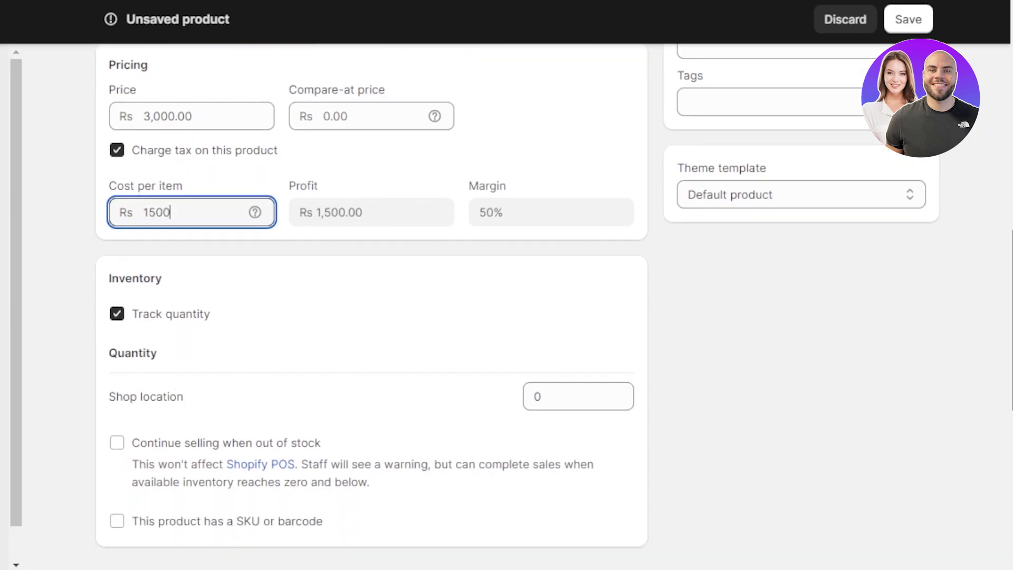
{"action": "scroll", "coordinate": [555, 306], "scroll_direction": "down", "scroll_amount": 4}
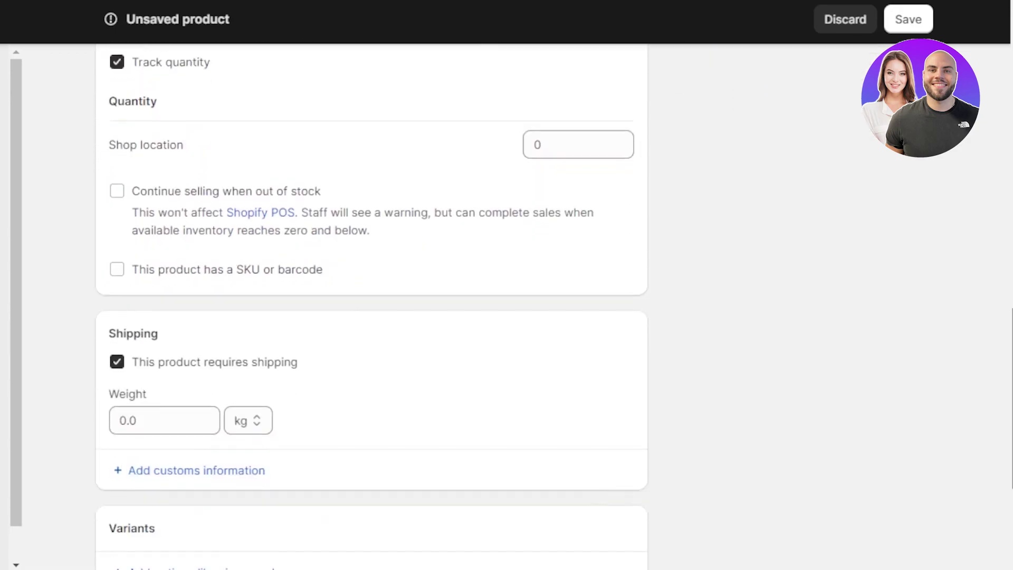
{"action": "scroll", "coordinate": [372, 306], "scroll_direction": "down", "scroll_amount": 2}
{"action": "scroll", "coordinate": [372, 306], "scroll_direction": "up", "scroll_amount": 12}
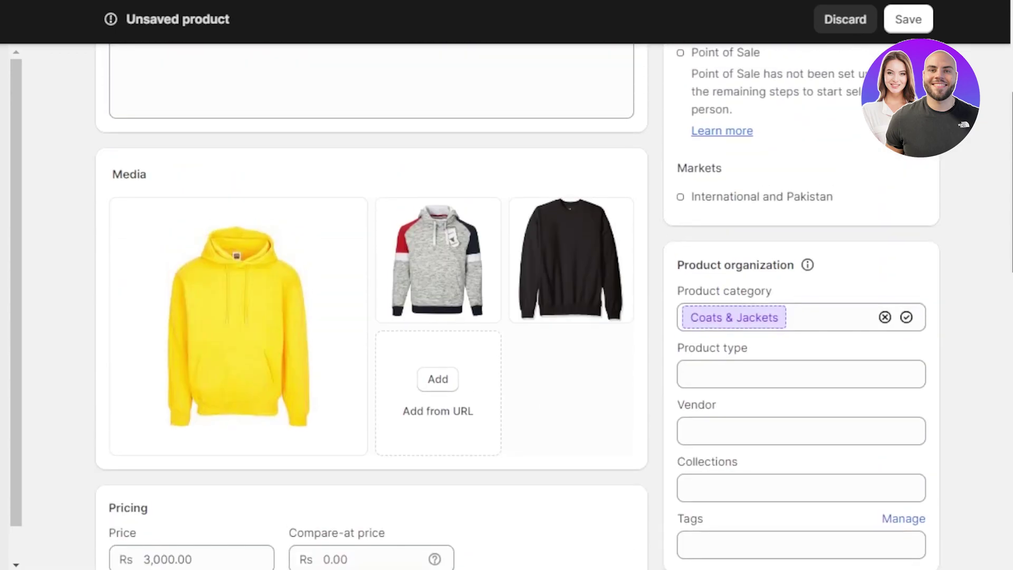
{"action": "scroll", "coordinate": [518, 306], "scroll_direction": "down", "scroll_amount": 6}
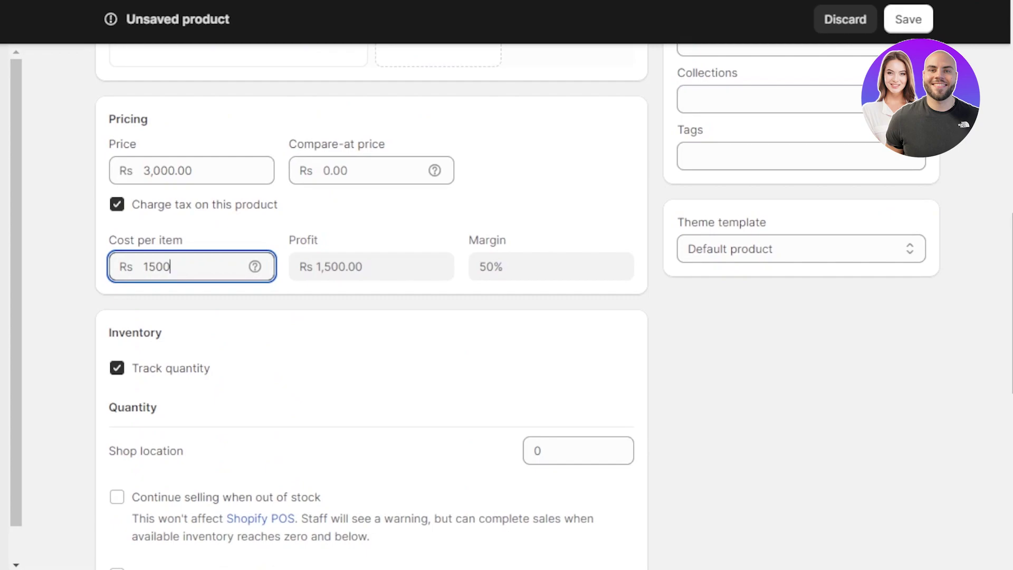
{"action": "scroll", "coordinate": [372, 307], "scroll_direction": "down", "scroll_amount": 5}
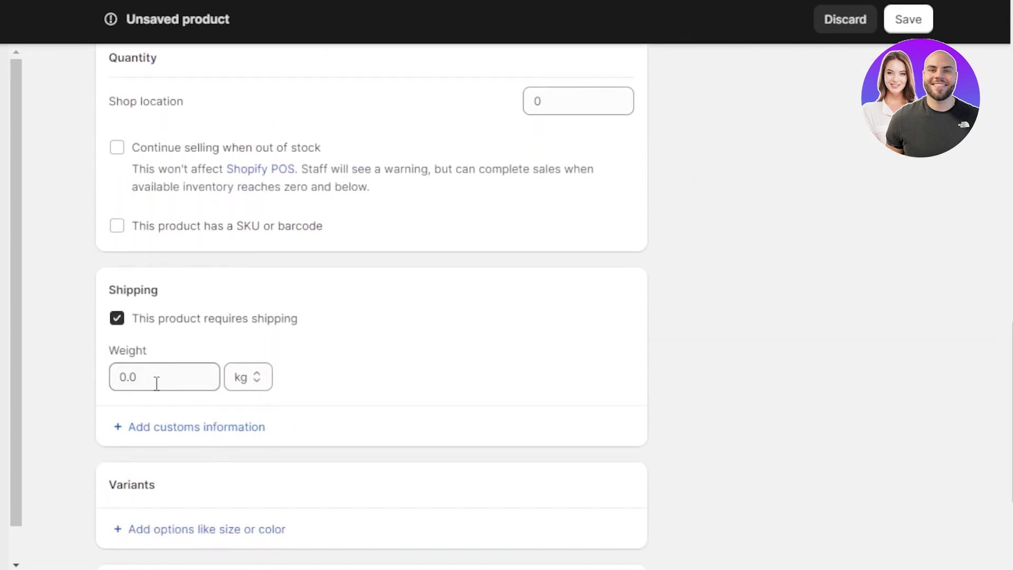
{"action": "scroll", "coordinate": [812, 455], "scroll_direction": "up", "scroll_amount": 12}
{"action": "scroll", "coordinate": [813, 454], "scroll_direction": "down", "scroll_amount": 5}
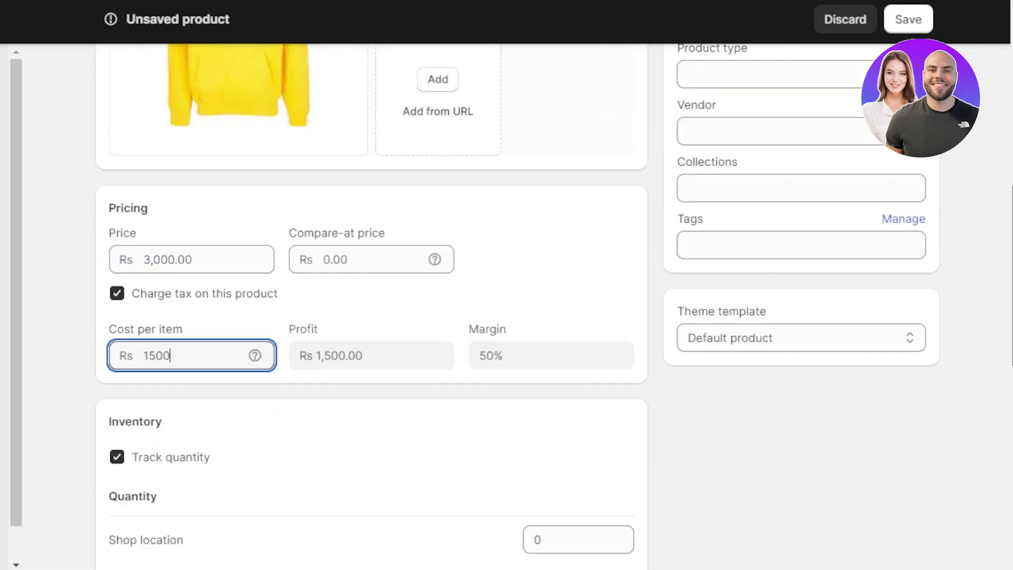
{"action": "scroll", "coordinate": [102, 374], "scroll_direction": "down", "scroll_amount": 9}
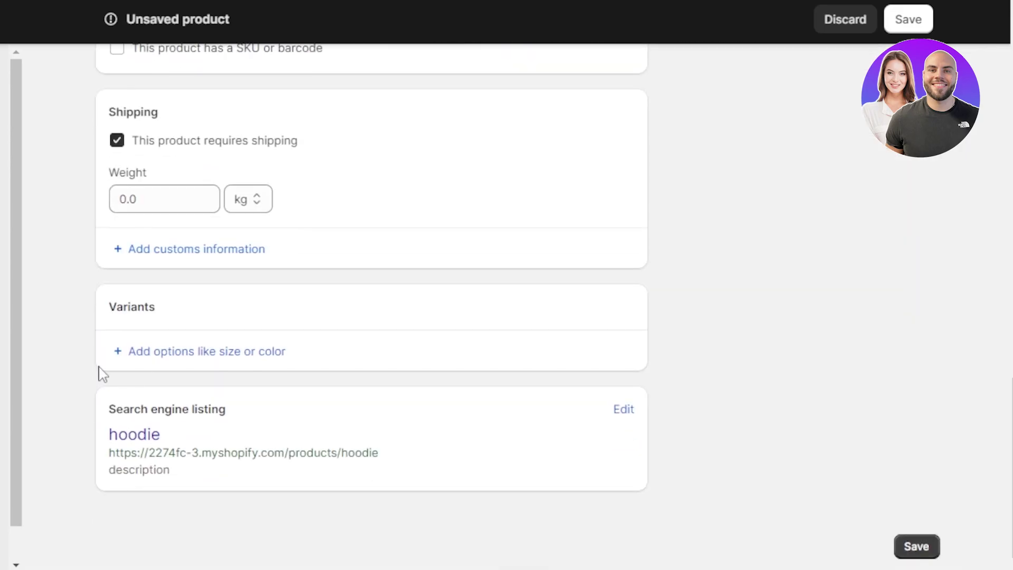
Add a variant option named Color
{"action": "left_click", "coordinate": [185, 352]}
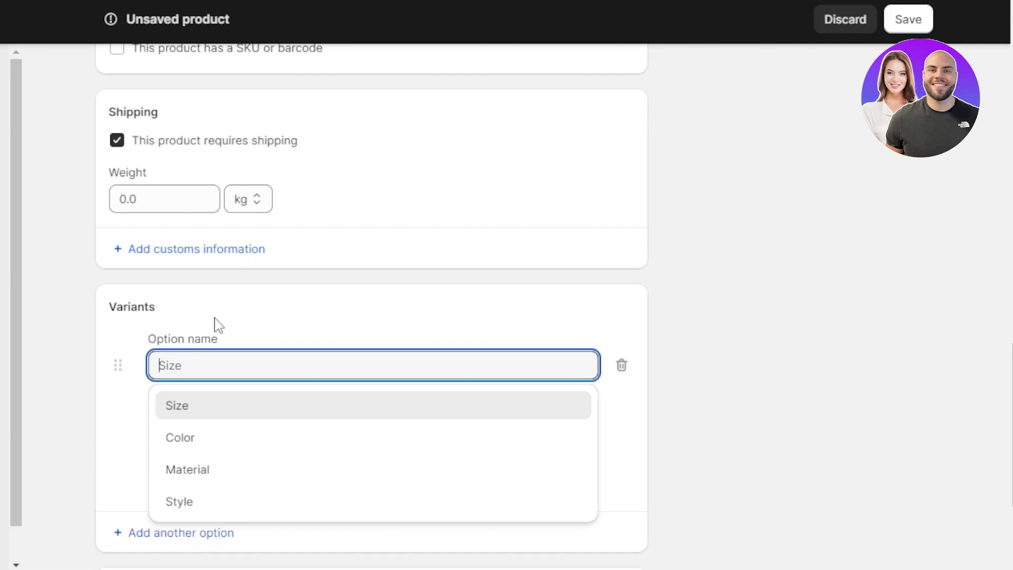
{"action": "left_click", "coordinate": [179, 438]}
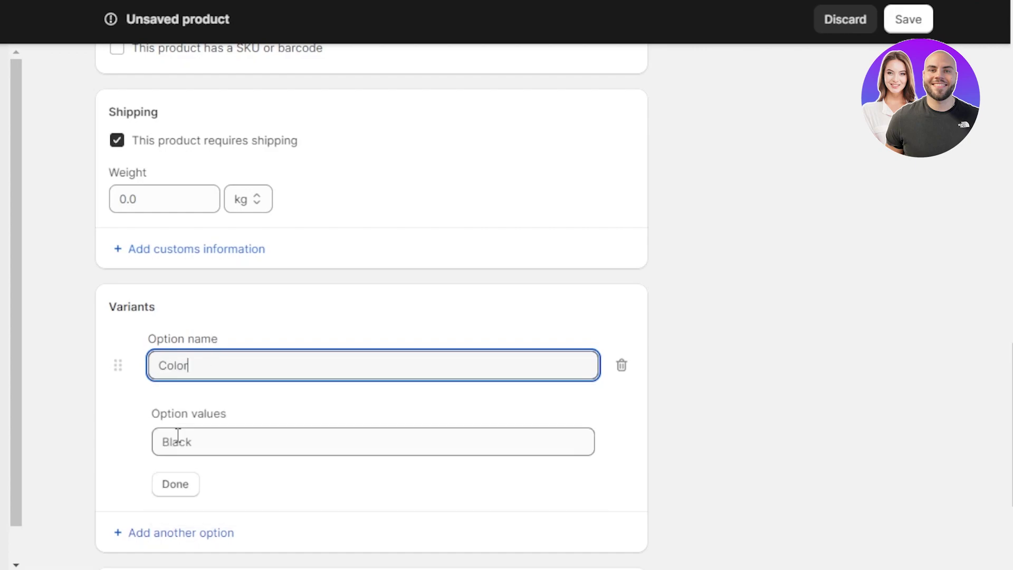
{"action": "left_click", "coordinate": [206, 445]}
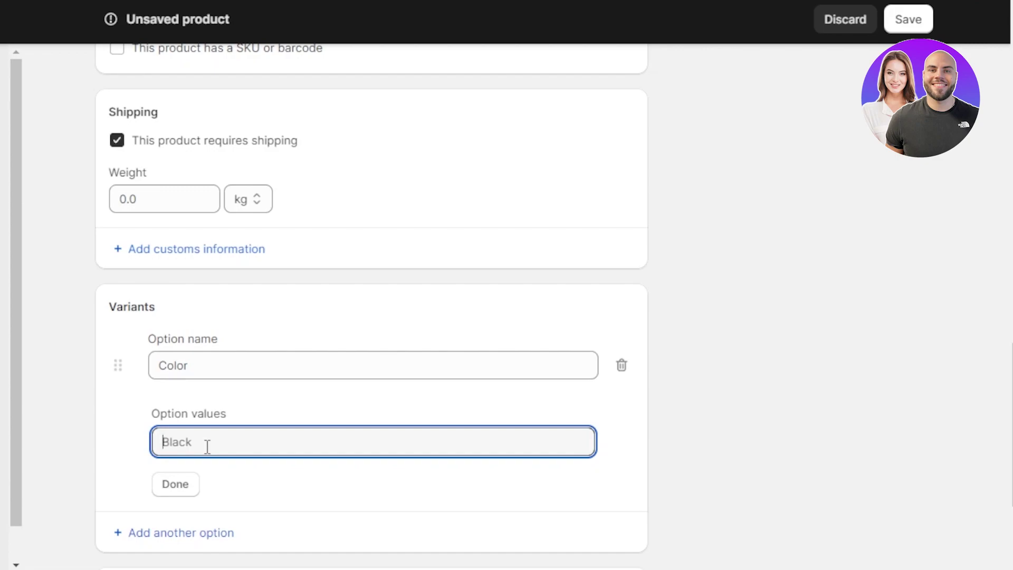
{"action": "scroll", "coordinate": [208, 447], "scroll_direction": "up", "scroll_amount": 10}
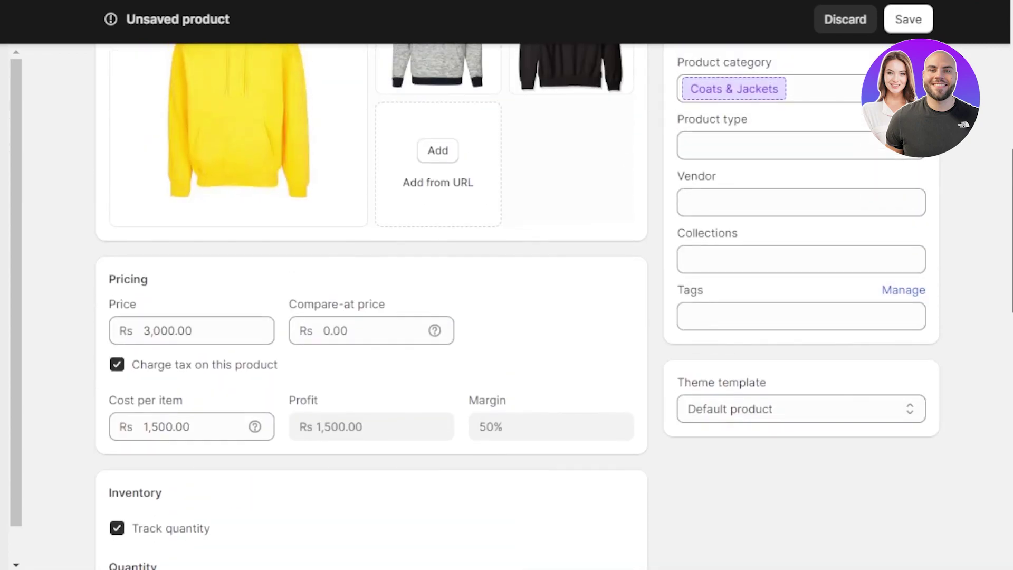
{"action": "scroll", "coordinate": [207, 447], "scroll_direction": "down", "scroll_amount": 10}
{"action": "scroll", "coordinate": [208, 447], "scroll_direction": "down", "scroll_amount": 1}
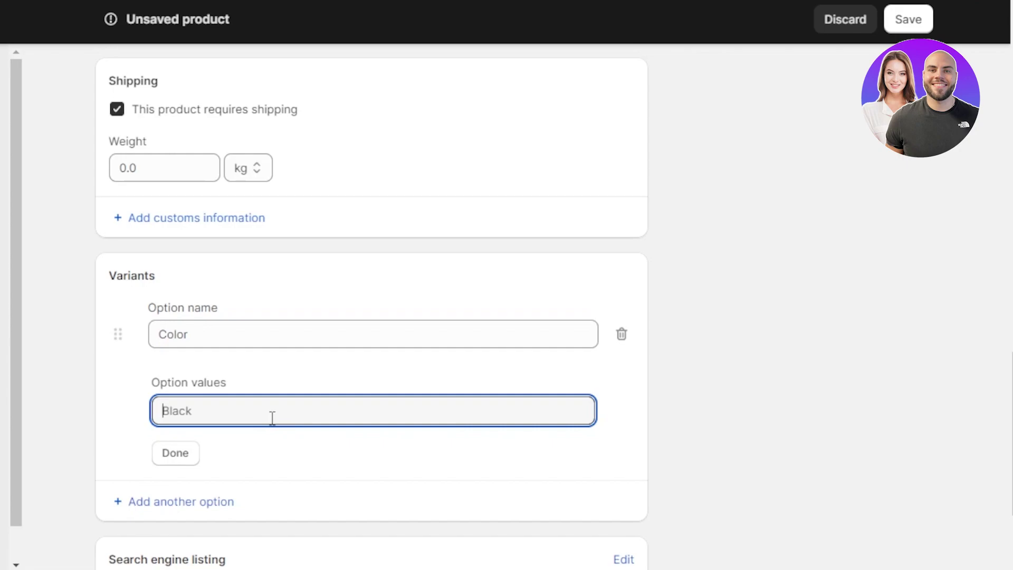
Enter the colour values black, yellow and red ang grey, and finish the option
{"action": "type", "text": "black"}
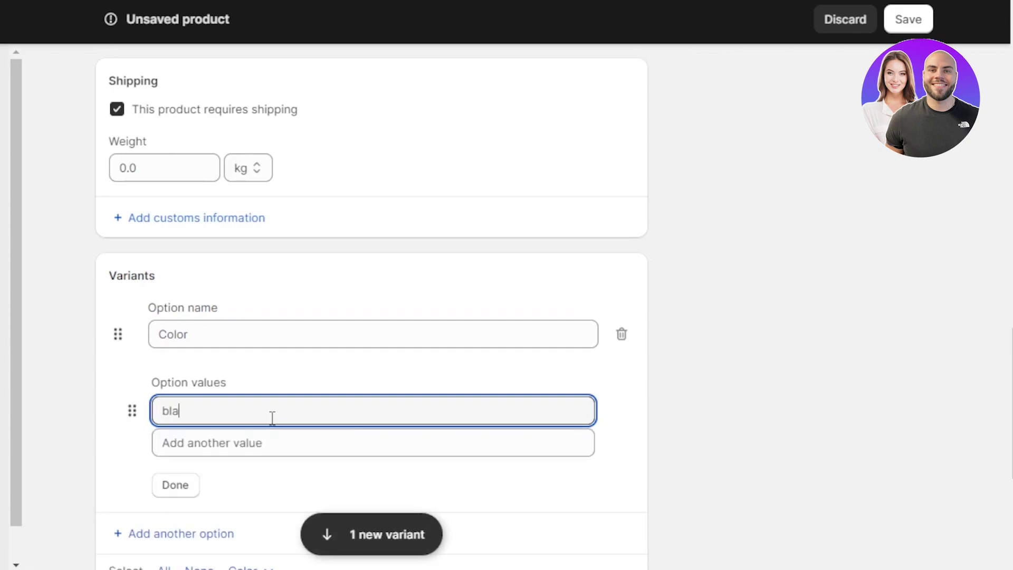
{"action": "left_click", "coordinate": [260, 435]}
{"action": "type", "text": "yellow"}
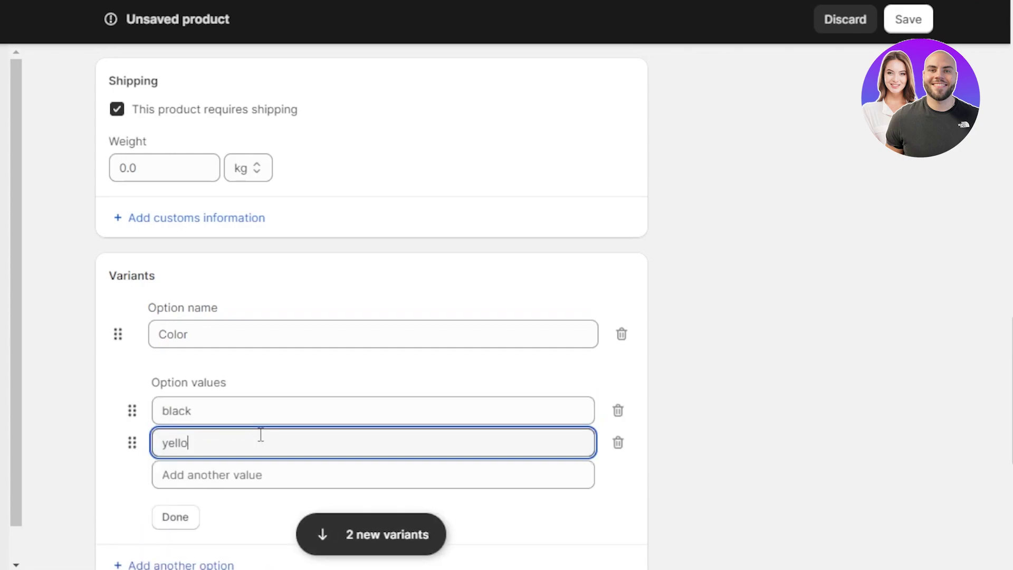
{"action": "left_click", "coordinate": [235, 475]}
{"action": "type", "text": "red ang grey"}
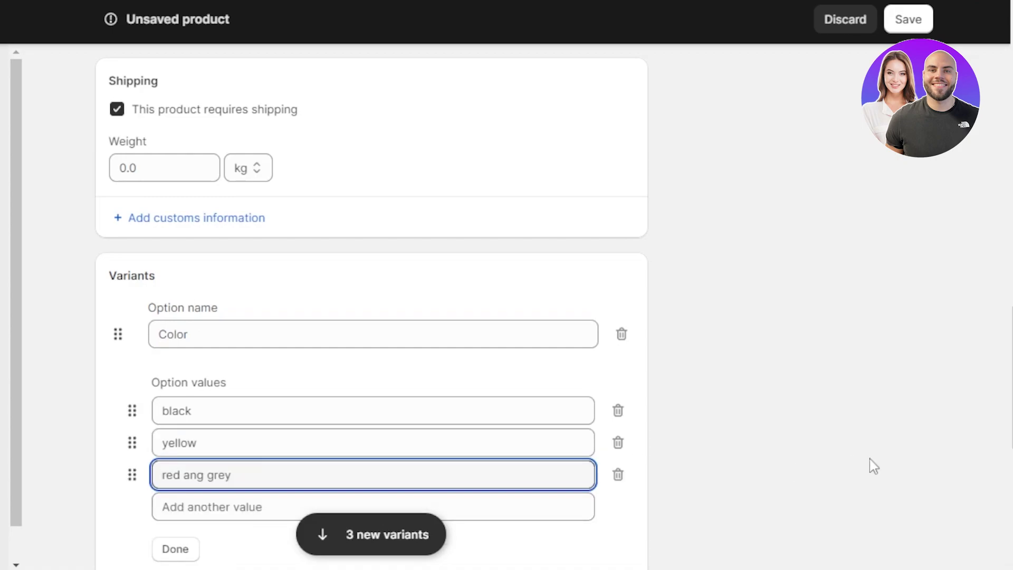
{"action": "scroll", "coordinate": [871, 466], "scroll_direction": "down", "scroll_amount": 2}
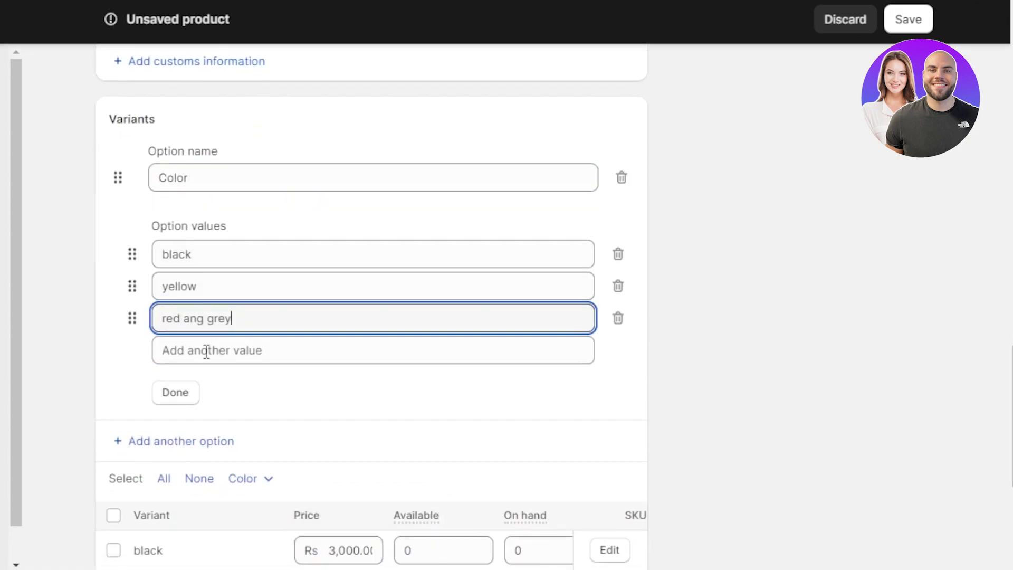
{"action": "left_click", "coordinate": [182, 397]}
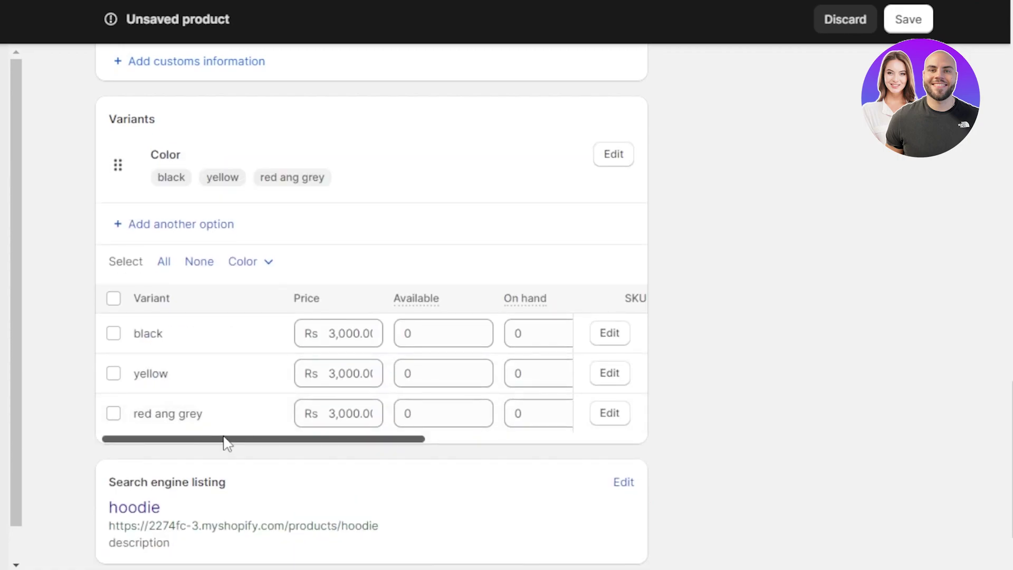
Raise the black variant's available stock to 11
{"action": "left_click_drag", "start_coordinate": [224, 443], "coordinate": [547, 446]}
{"action": "left_click_drag", "start_coordinate": [363, 446], "coordinate": [144, 438]}
{"action": "left_click_drag", "start_coordinate": [310, 438], "coordinate": [343, 446]}
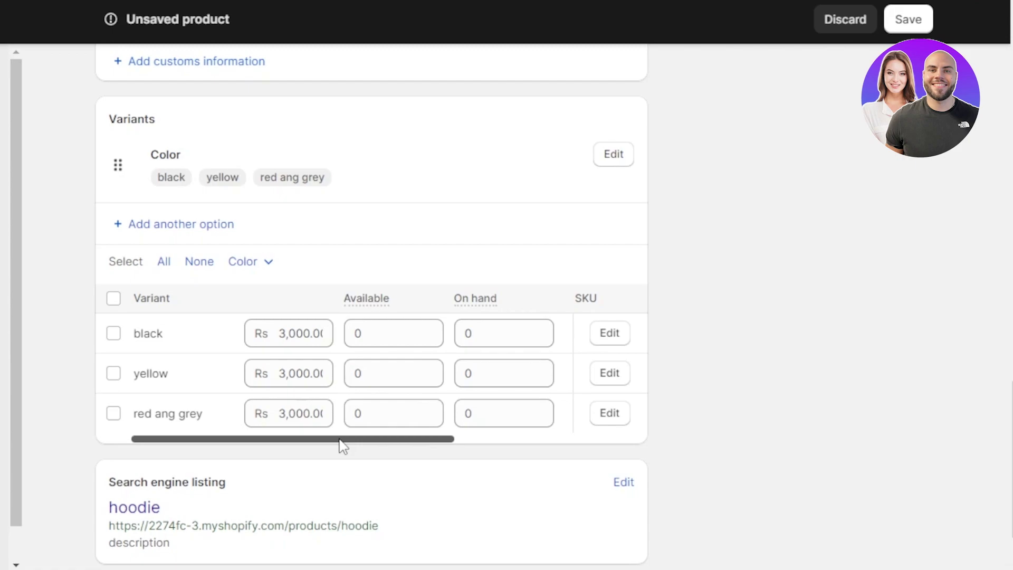
{"action": "left_click", "coordinate": [371, 330]}
{"action": "double_click", "coordinate": [378, 331]}
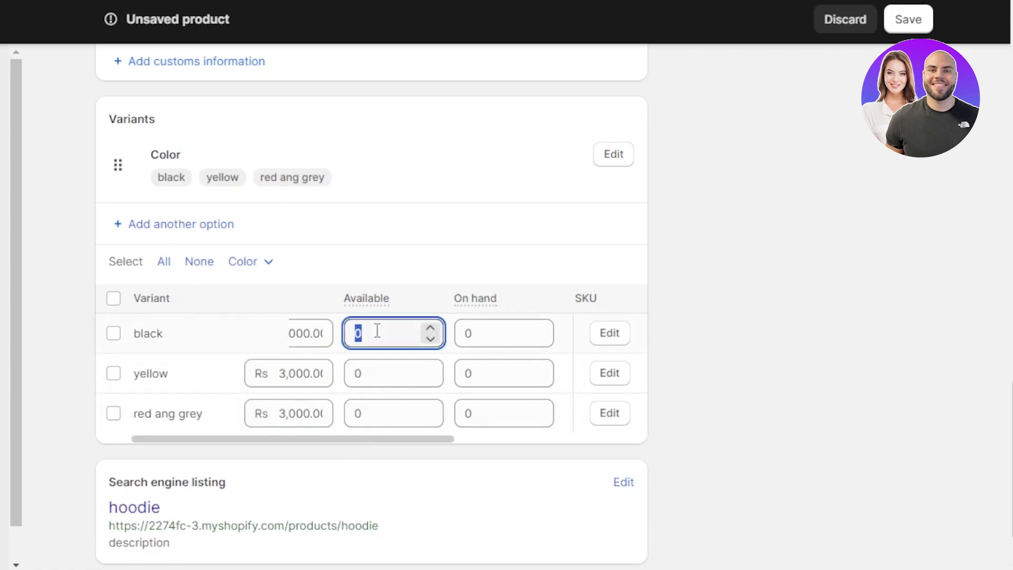
{"action": "left_click", "coordinate": [431, 328]}
{"action": "left_click", "coordinate": [430, 328]}
{"action": "left_click", "coordinate": [431, 328]}
{"action": "left_click", "coordinate": [430, 328]}
{"action": "left_click", "coordinate": [431, 328]}
{"action": "left_click", "coordinate": [431, 328]}
{"action": "left_click", "coordinate": [431, 330]}
{"action": "left_click", "coordinate": [431, 330]}
{"action": "left_click", "coordinate": [431, 330]}
{"action": "left_click", "coordinate": [430, 330]}
{"action": "left_click", "coordinate": [431, 330]}
{"action": "left_click", "coordinate": [431, 371]}
{"action": "left_click", "coordinate": [430, 370]}
Set the yellow variant's stock to 13 and the red ang grey variant's stock to 9
{"action": "double_click", "coordinate": [430, 370]}
{"action": "left_click", "coordinate": [430, 369]}
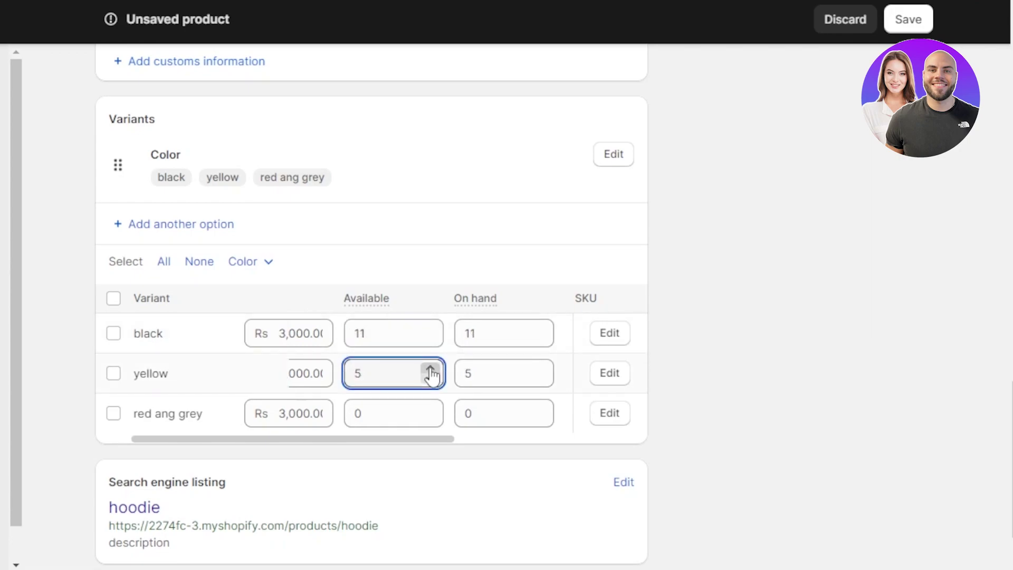
{"action": "double_click", "coordinate": [430, 369]}
{"action": "left_click", "coordinate": [431, 370]}
{"action": "double_click", "coordinate": [431, 369]}
{"action": "left_click", "coordinate": [431, 370]}
{"action": "double_click", "coordinate": [431, 369]}
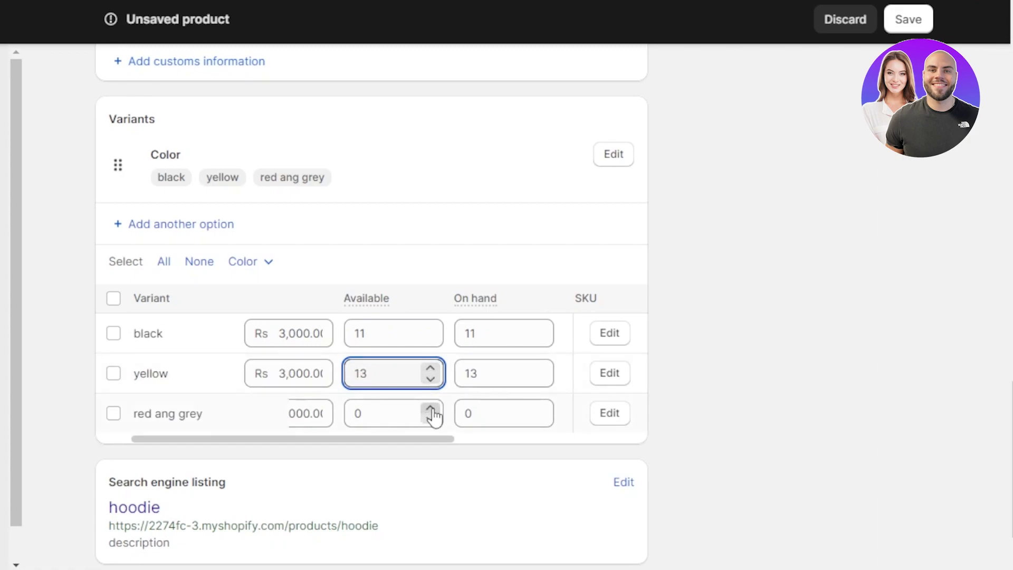
{"action": "left_click", "coordinate": [430, 409]}
{"action": "double_click", "coordinate": [431, 410]}
{"action": "left_click", "coordinate": [431, 410]}
{"action": "double_click", "coordinate": [431, 410]}
{"action": "left_click", "coordinate": [431, 411]}
{"action": "double_click", "coordinate": [431, 411]}
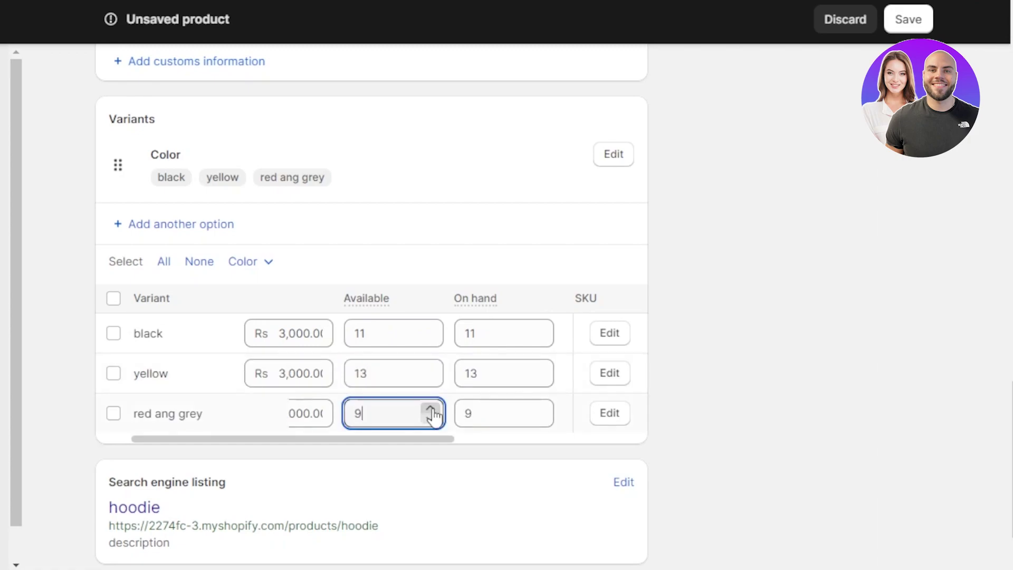
{"action": "left_click_drag", "start_coordinate": [415, 445], "coordinate": [309, 445]}
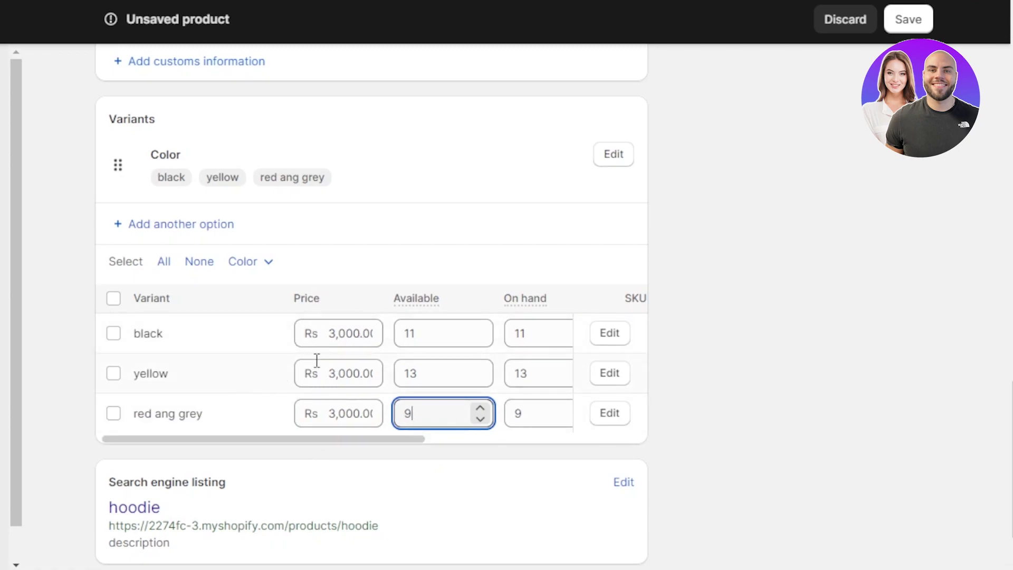
Change the black variant's price to 3,500.00
{"action": "left_click", "coordinate": [352, 330]}
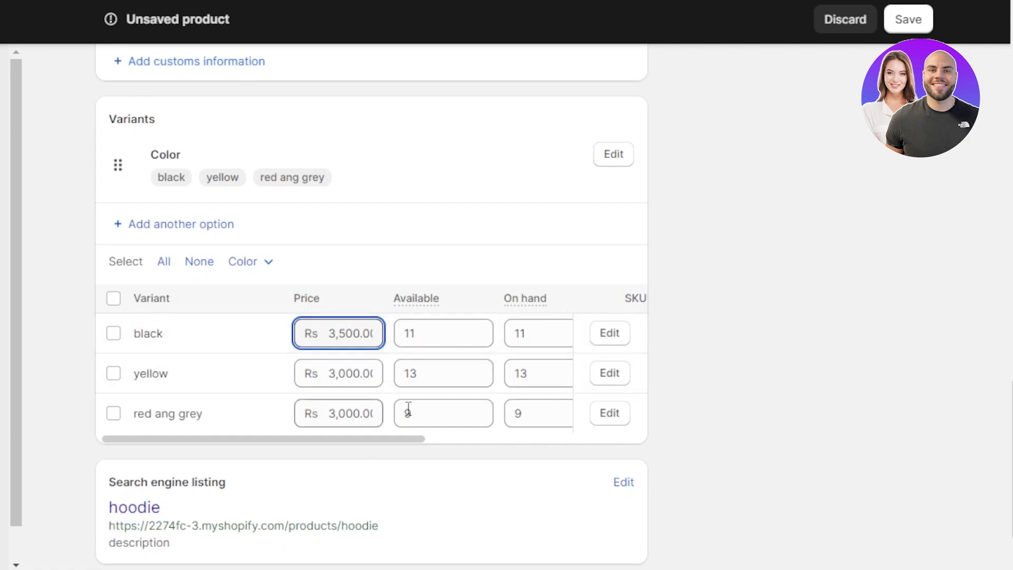
{"action": "left_click", "coordinate": [716, 228]}
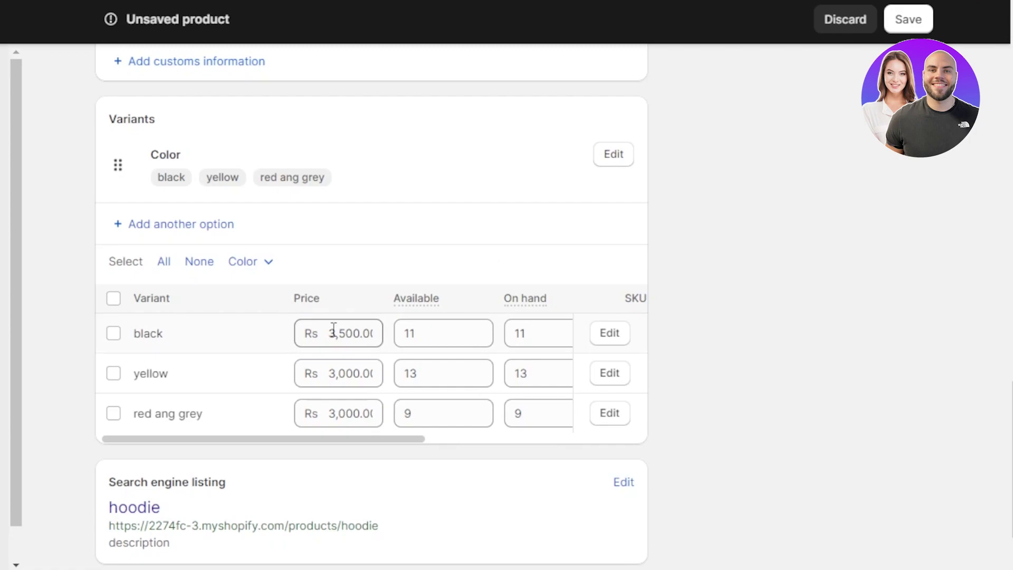
{"action": "left_click_drag", "start_coordinate": [403, 439], "coordinate": [195, 446]}
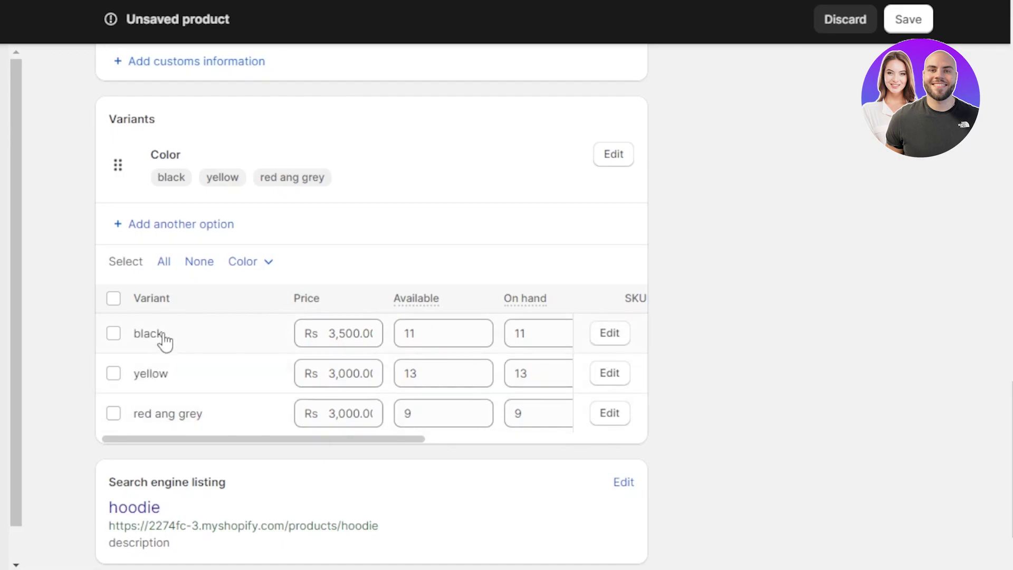
{"action": "left_click", "coordinate": [611, 334]}
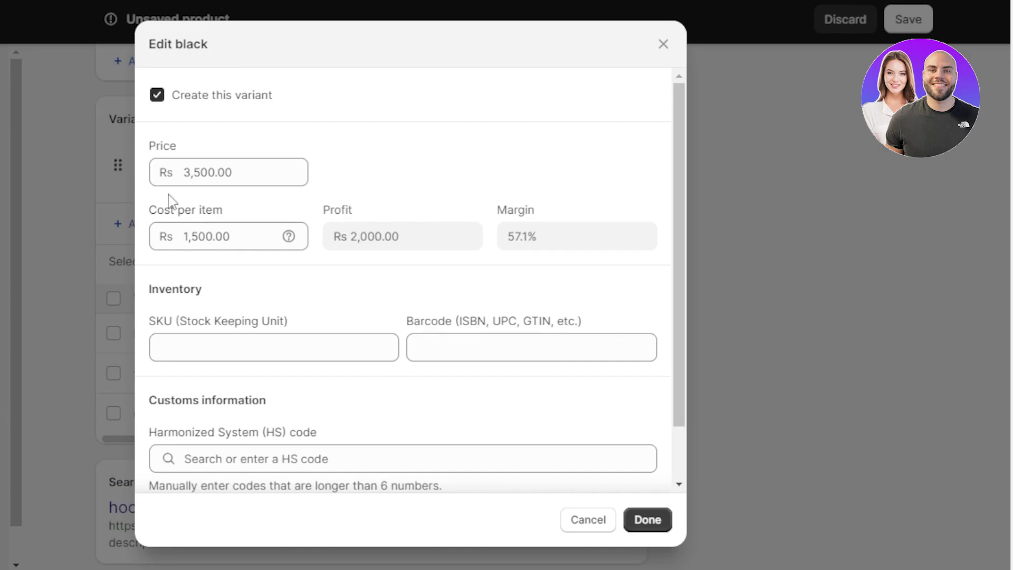
{"action": "left_click", "coordinate": [664, 45]}
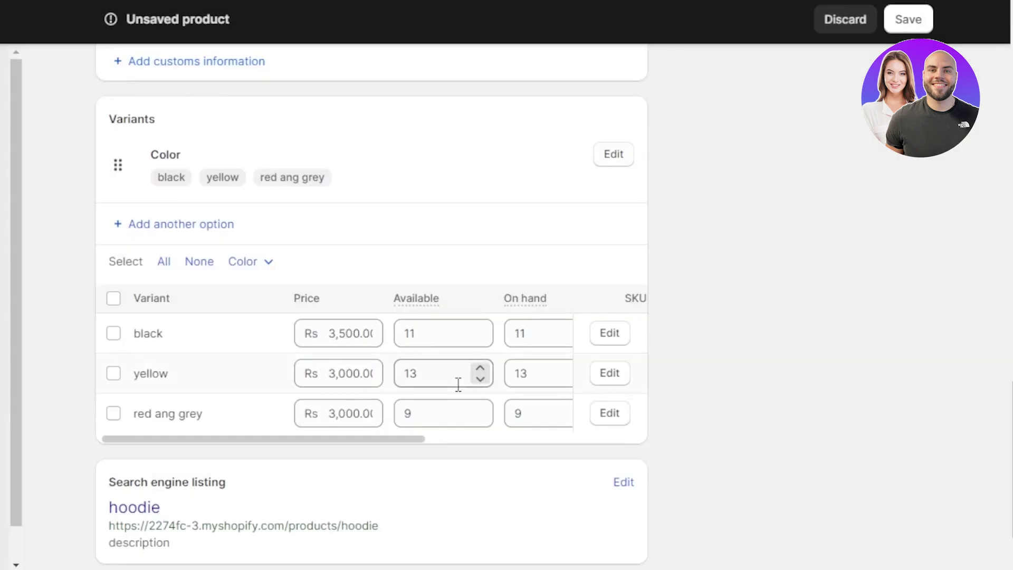
{"action": "scroll", "coordinate": [552, 447], "scroll_direction": "right", "scroll_amount": 5}
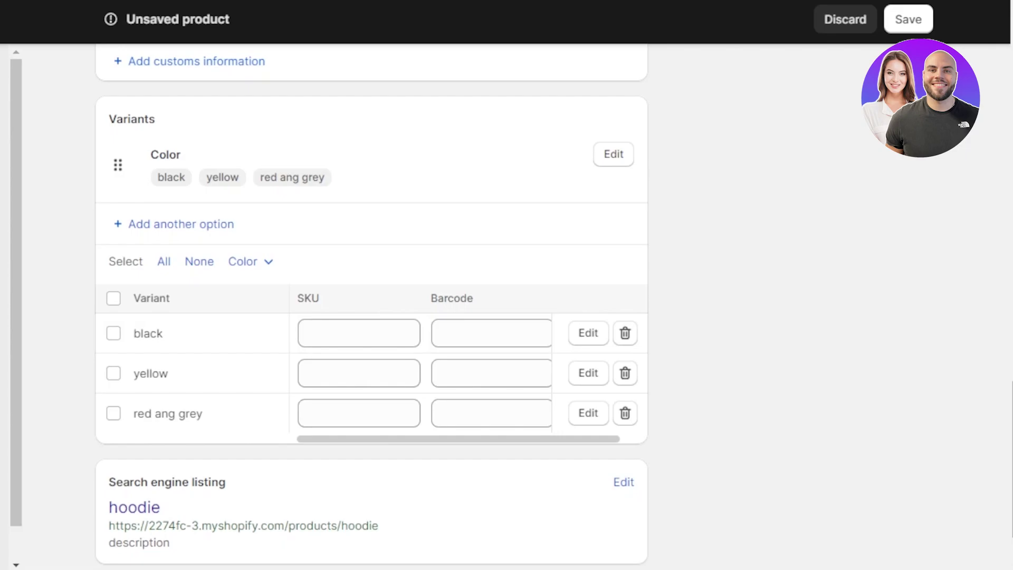
{"action": "scroll", "coordinate": [422, 509], "scroll_direction": "down", "scroll_amount": 2}
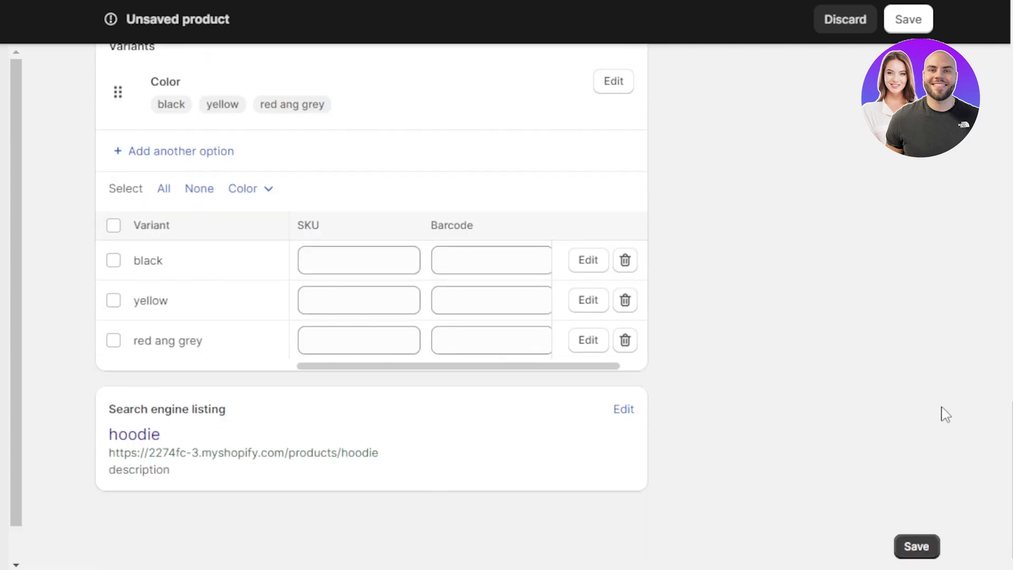
{"action": "left_click_drag", "start_coordinate": [1012, 480], "coordinate": [1011, 269]}
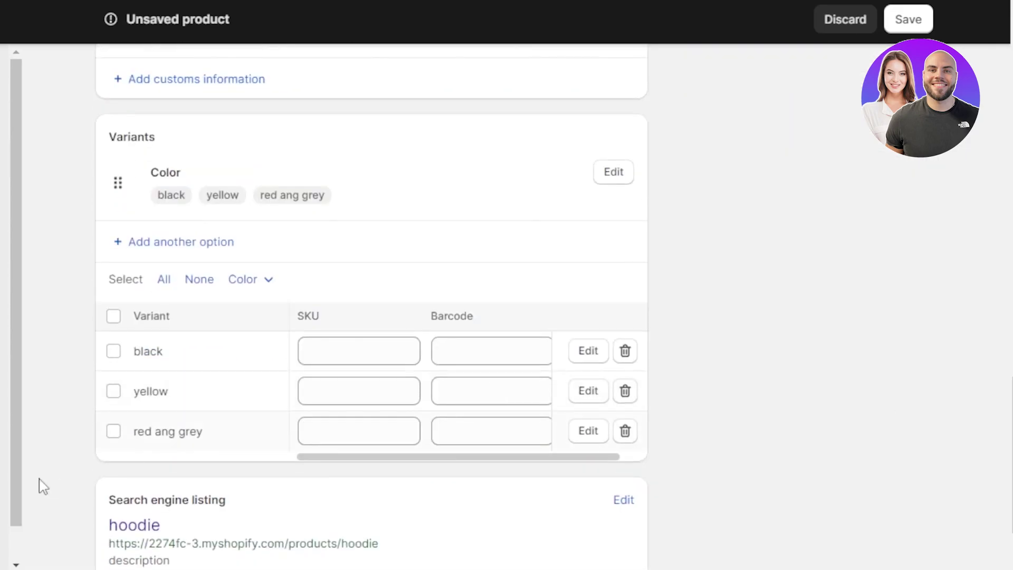
{"action": "left_click_drag", "start_coordinate": [1012, 475], "coordinate": [1011, 253]}
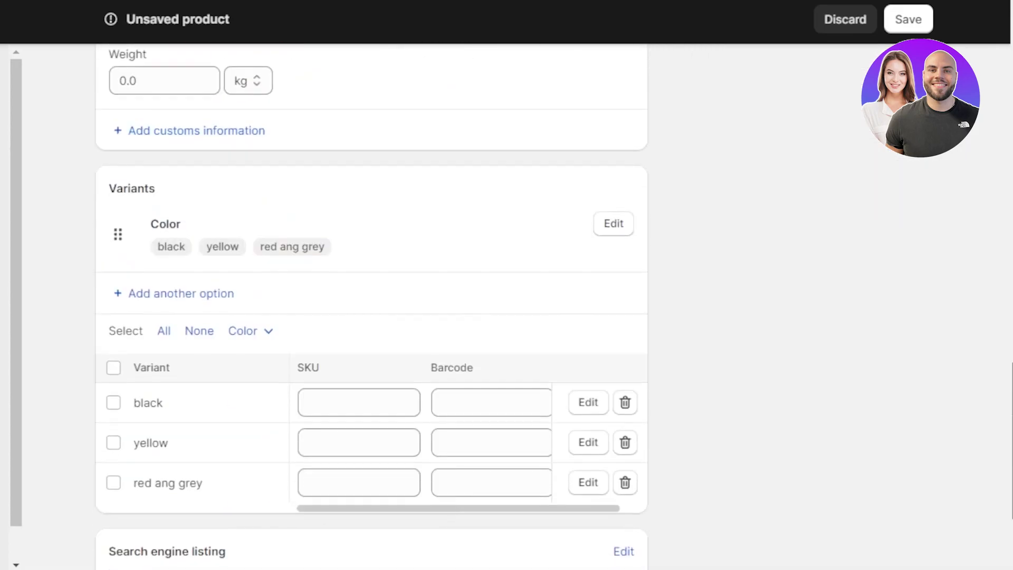
{"action": "scroll", "coordinate": [191, 321], "scroll_direction": "up", "scroll_amount": 1}
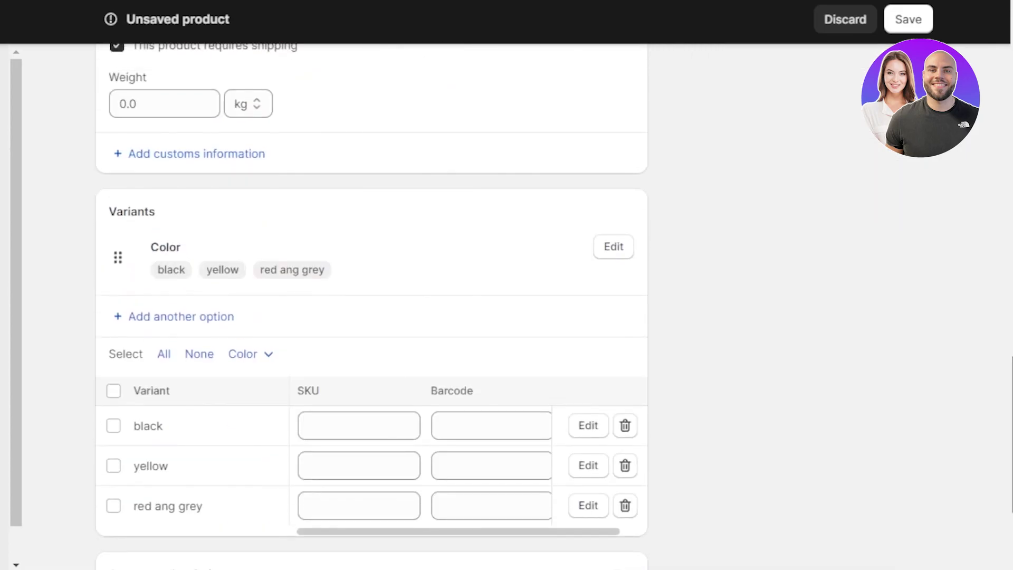
Add a Size option with the values small, medium and large
{"action": "left_click", "coordinate": [191, 320]}
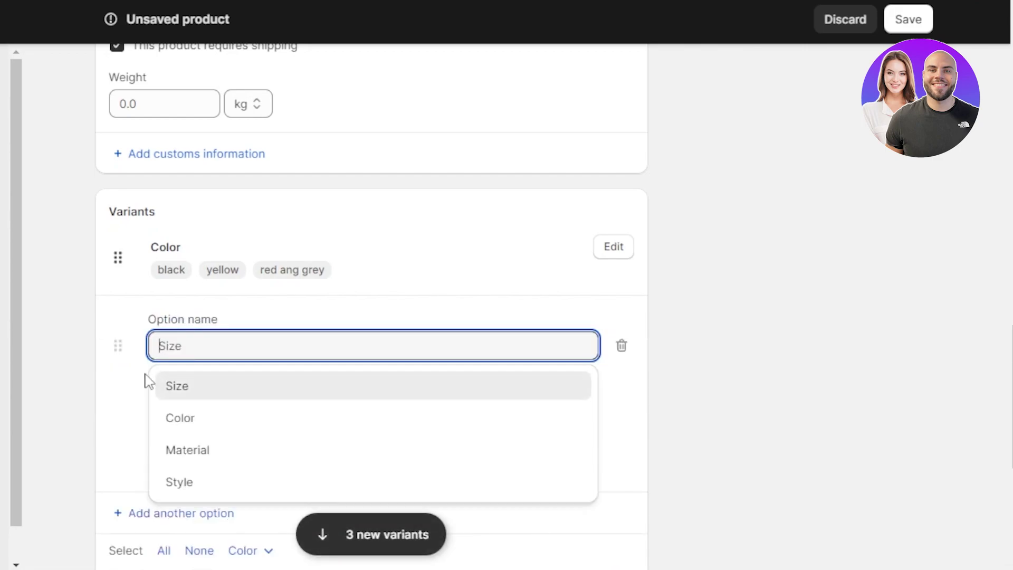
{"action": "left_click", "coordinate": [196, 387]}
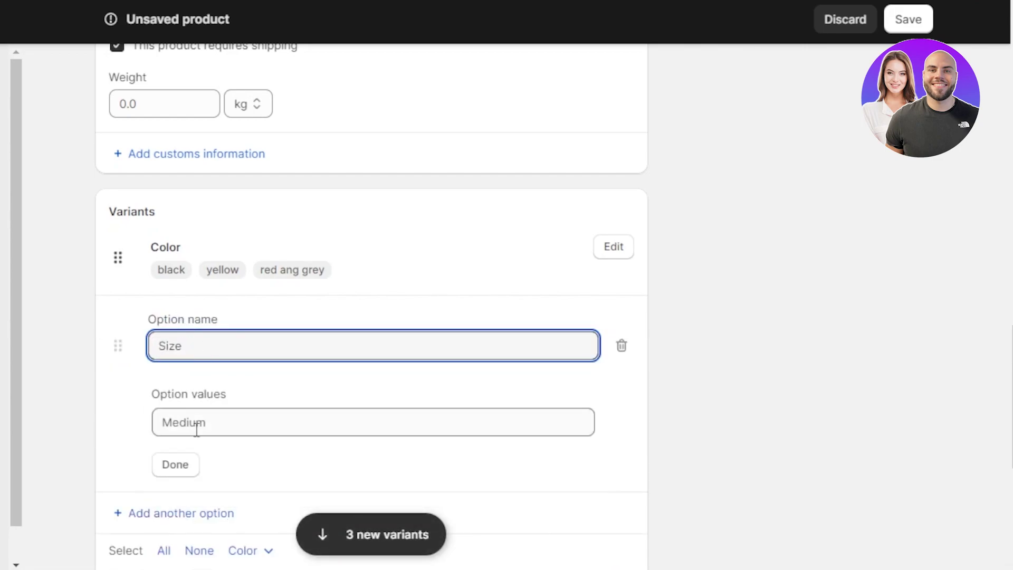
{"action": "left_click", "coordinate": [189, 423]}
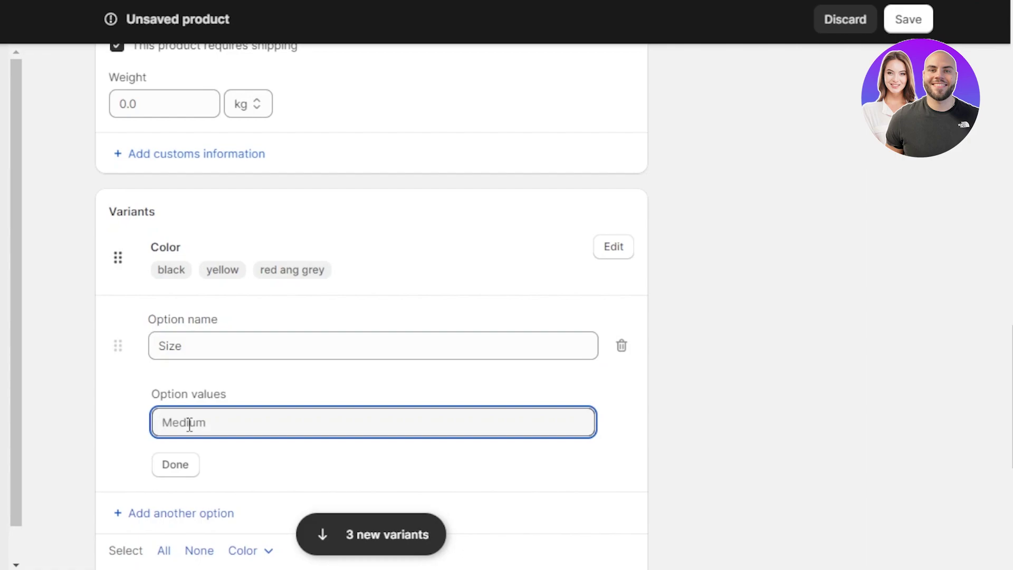
{"action": "type", "text": "small"}
{"action": "left_click", "coordinate": [185, 459]}
{"action": "type", "text": "medium"}
{"action": "left_click", "coordinate": [192, 486]}
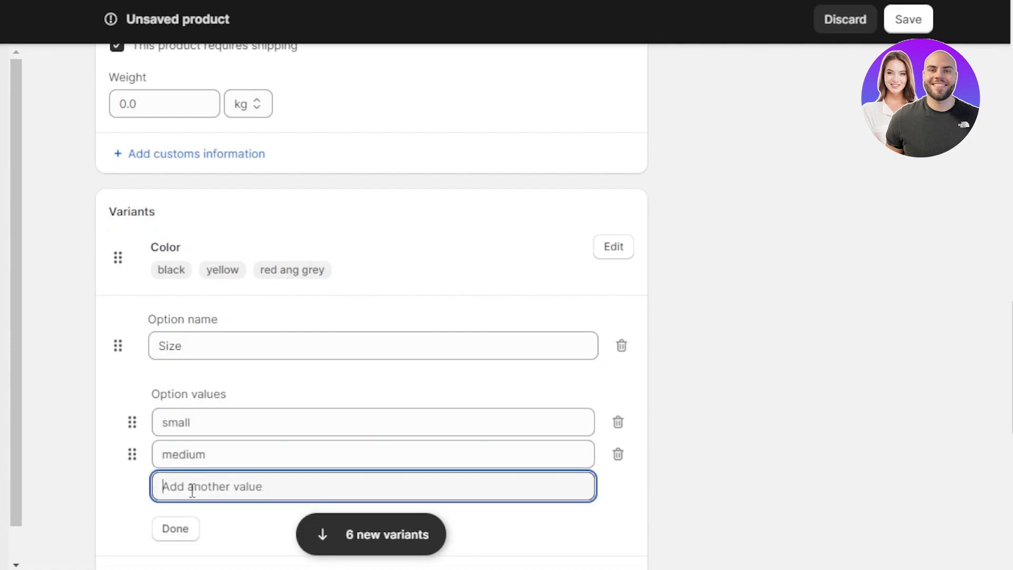
{"action": "type", "text": "large"}
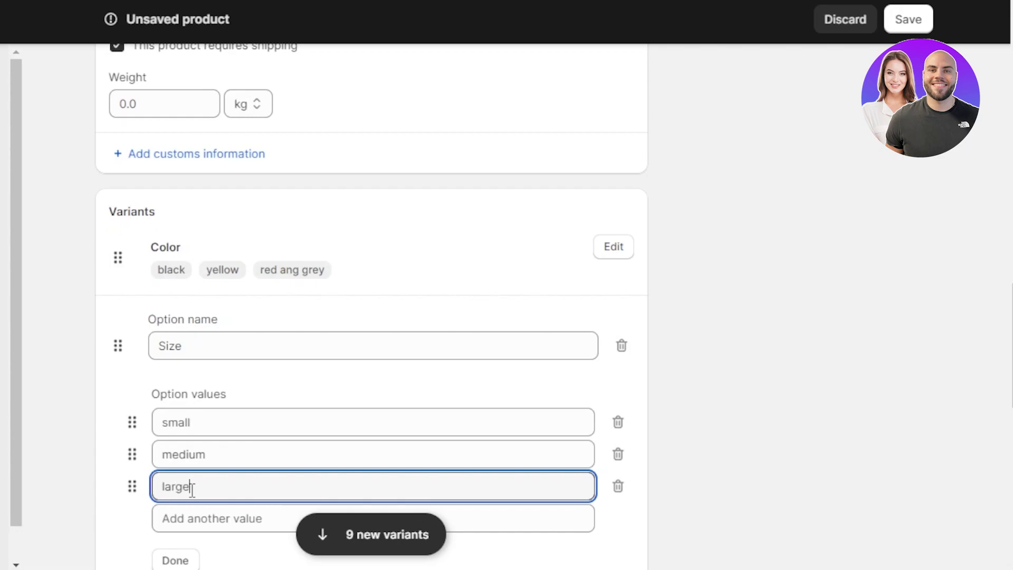
{"action": "key", "text": "Tab"}
Scroll through the nine generated colour and size variants
{"action": "scroll", "coordinate": [845, 509], "scroll_direction": "down", "scroll_amount": 6}
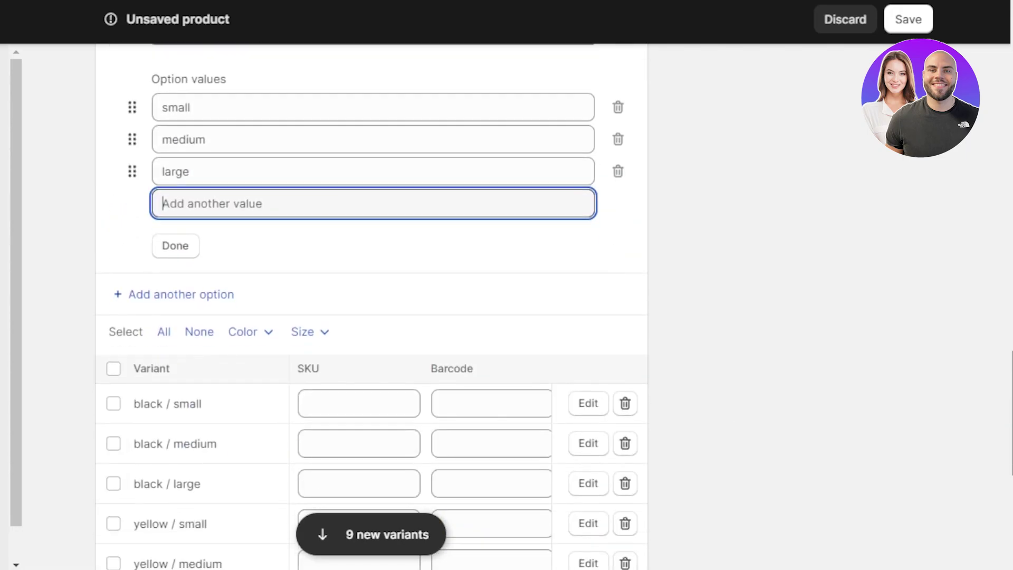
{"action": "scroll", "coordinate": [372, 311], "scroll_direction": "down", "scroll_amount": 5}
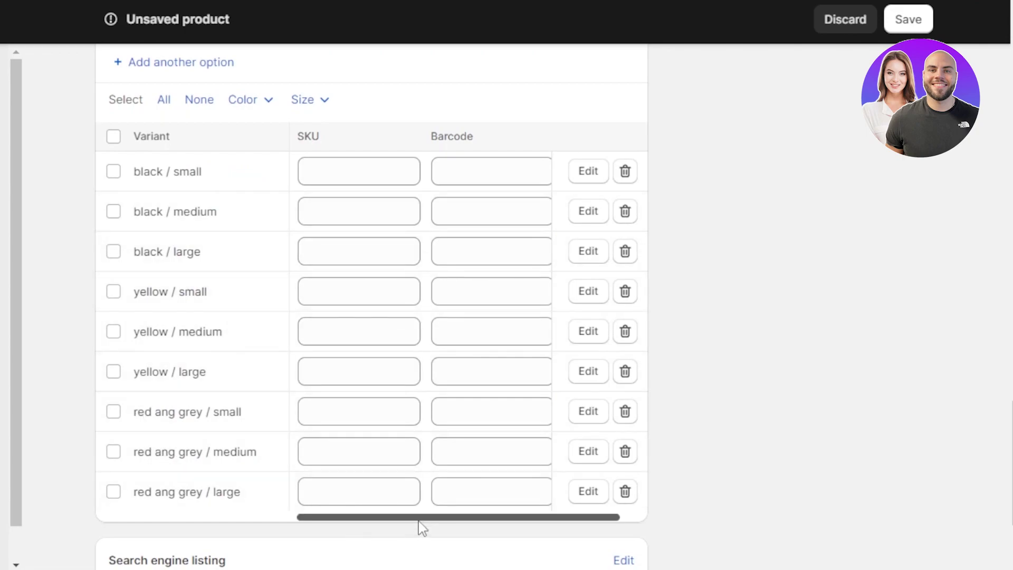
{"action": "left_click_drag", "start_coordinate": [418, 525], "coordinate": [125, 525]}
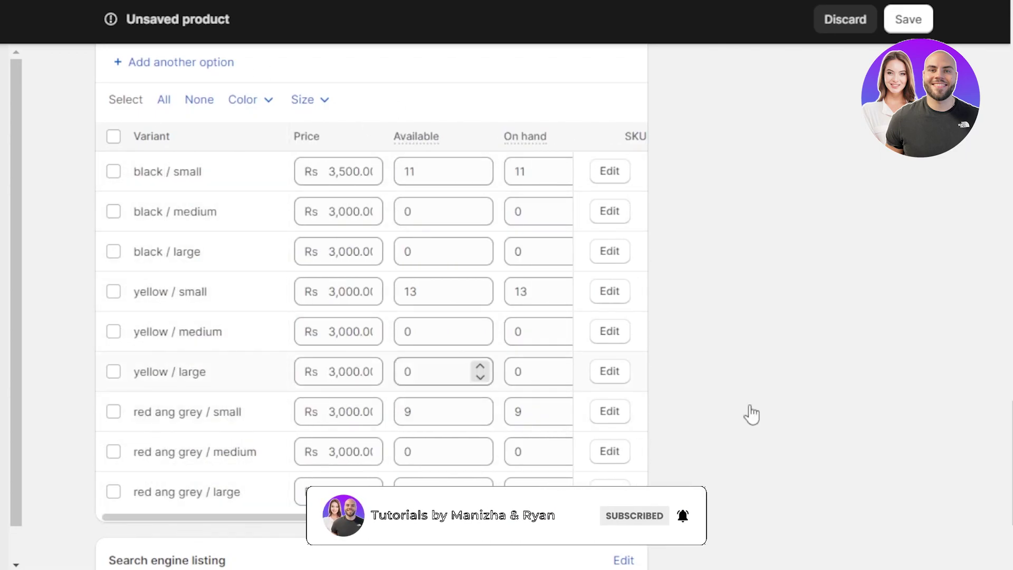
{"action": "scroll", "coordinate": [372, 291], "scroll_direction": "down", "scroll_amount": 3}
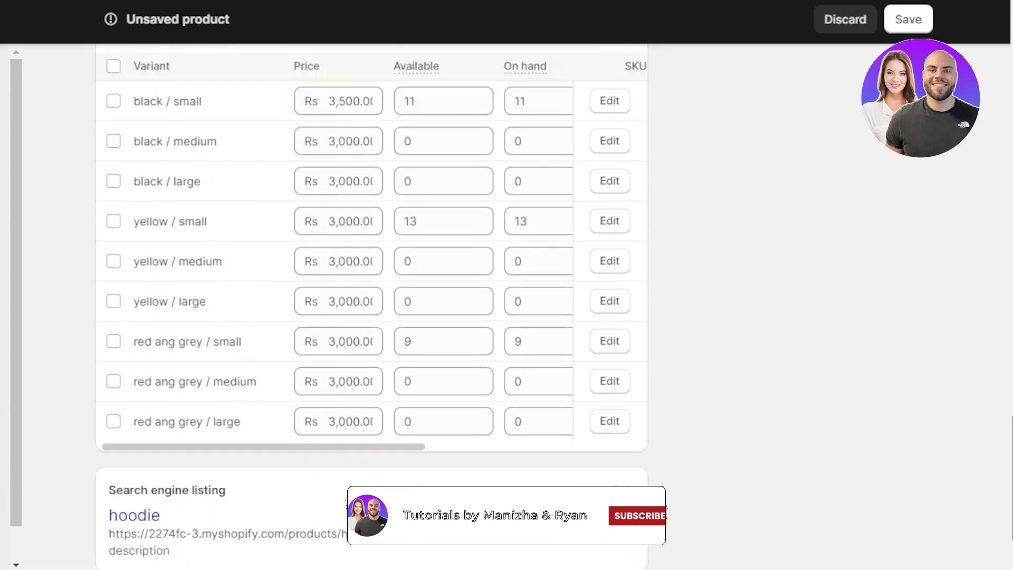
{"action": "scroll", "coordinate": [506, 515], "scroll_direction": "down", "scroll_amount": 1}
{"action": "scroll", "coordinate": [507, 515], "scroll_direction": "up", "scroll_amount": 3}
{"action": "scroll", "coordinate": [507, 515], "scroll_direction": "down", "scroll_amount": 2}
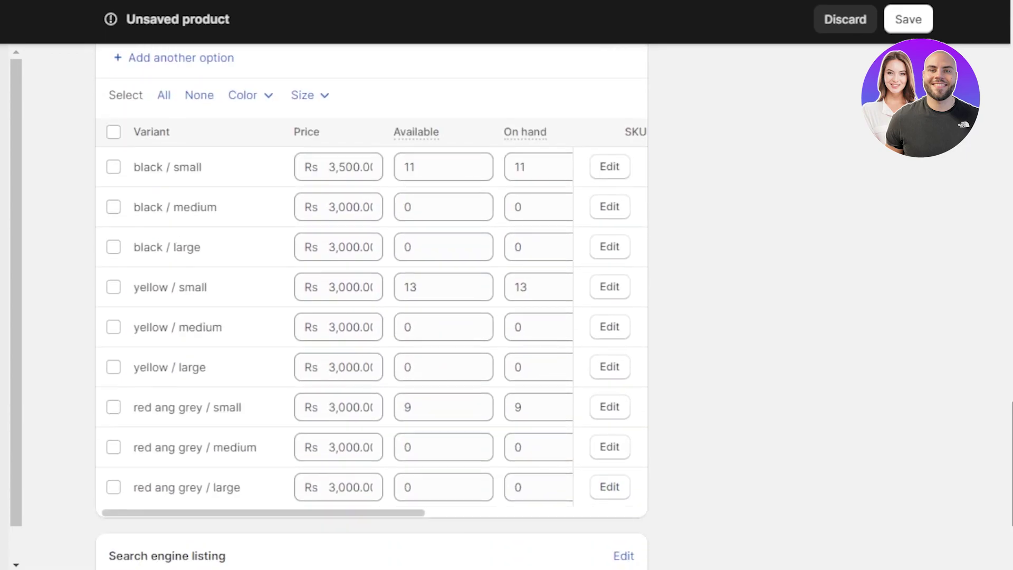
{"action": "scroll", "coordinate": [372, 307], "scroll_direction": "up", "scroll_amount": 15}
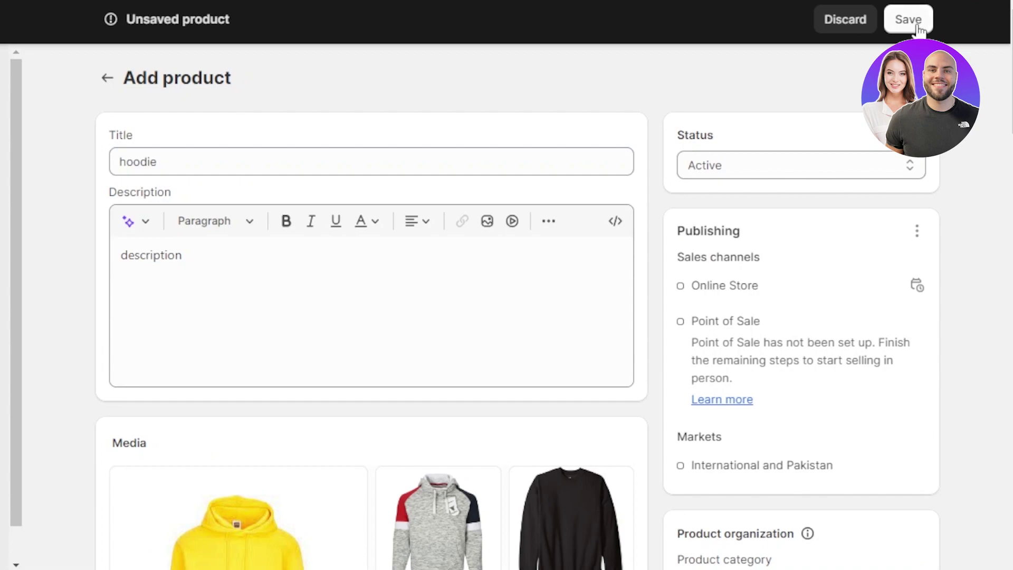
Save the hoodie product and open its storefront preview
{"action": "left_click", "coordinate": [917, 23]}
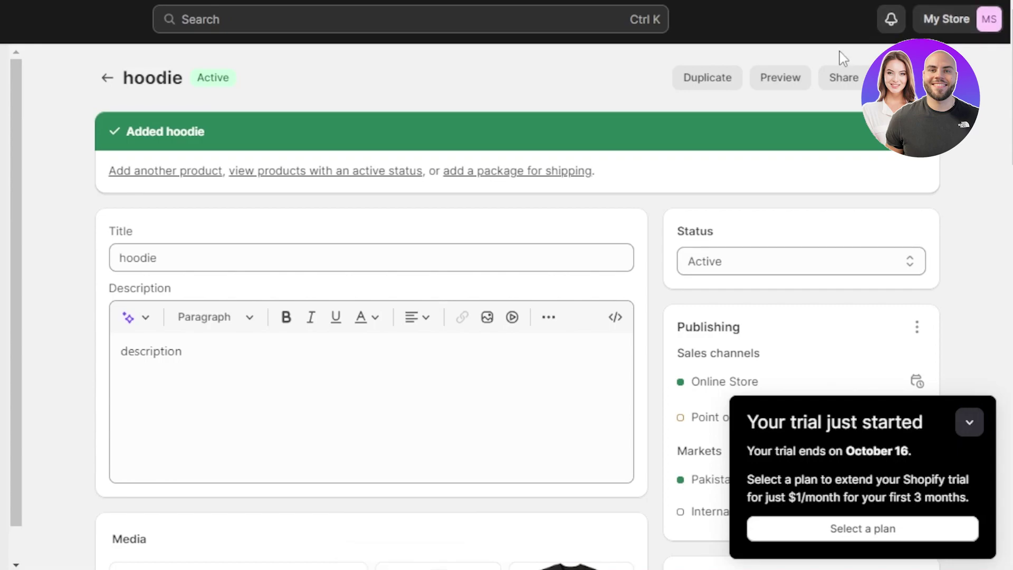
{"action": "left_click", "coordinate": [780, 77]}
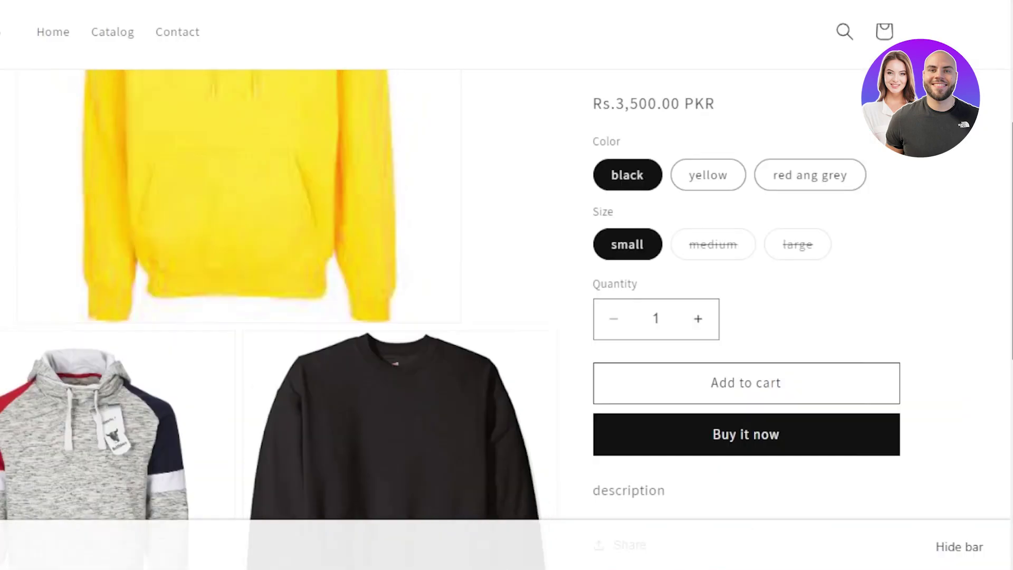
Switch the preview between the yellow, red ang grey and black variants to compare prices
{"action": "scroll", "coordinate": [507, 285], "scroll_direction": "up", "scroll_amount": 3}
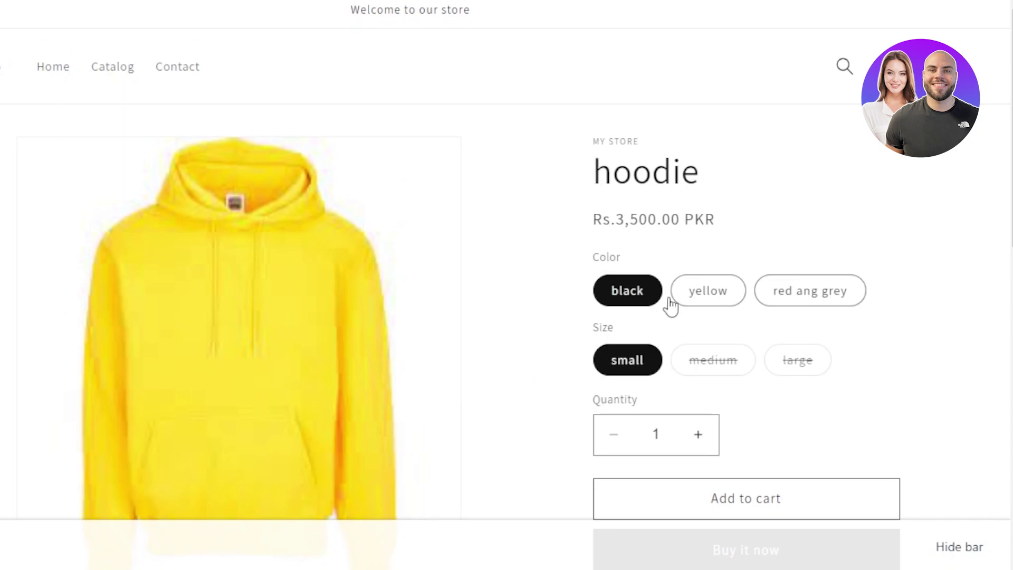
{"action": "left_click", "coordinate": [722, 293]}
{"action": "left_click", "coordinate": [806, 295]}
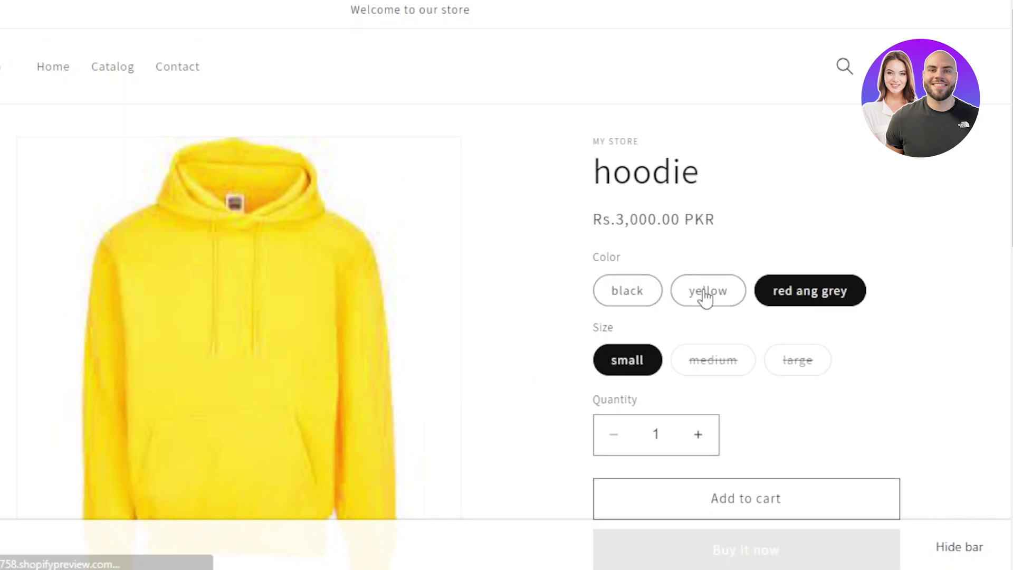
{"action": "left_click", "coordinate": [628, 294]}
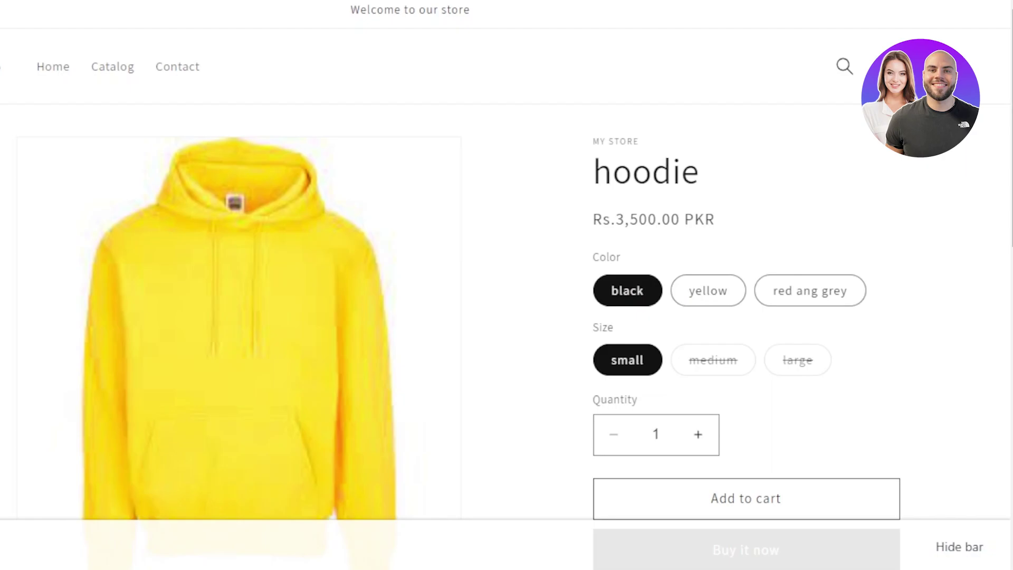
{"action": "scroll", "coordinate": [749, 294], "scroll_direction": "down", "scroll_amount": 3}
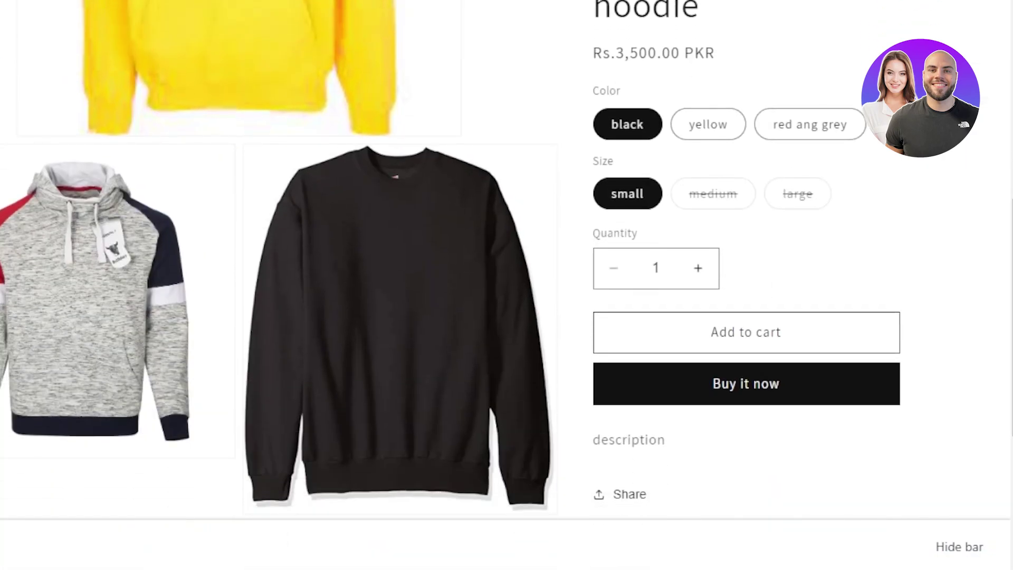
{"action": "scroll", "coordinate": [748, 294], "scroll_direction": "up", "scroll_amount": 3}
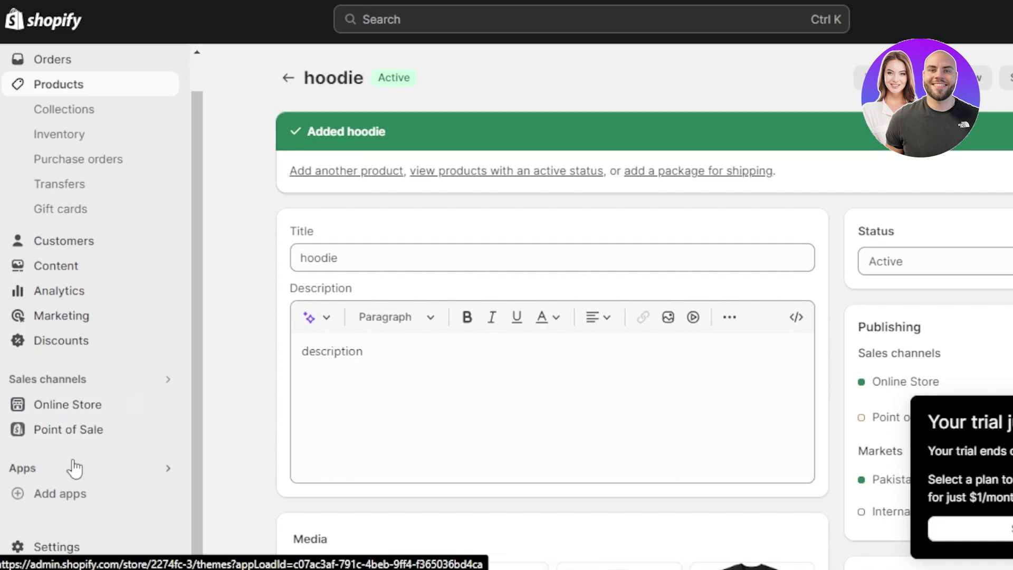
Open the Shopify App Store from Add apps and search for 'color swaches'
{"action": "left_click", "coordinate": [65, 502]}
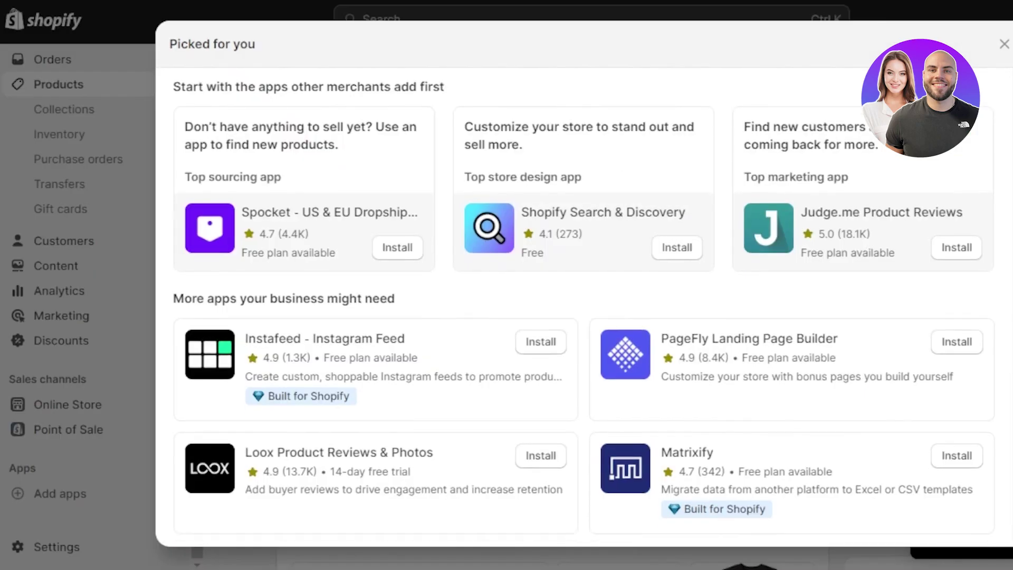
{"action": "scroll", "coordinate": [509, 340], "scroll_direction": "down", "scroll_amount": 3}
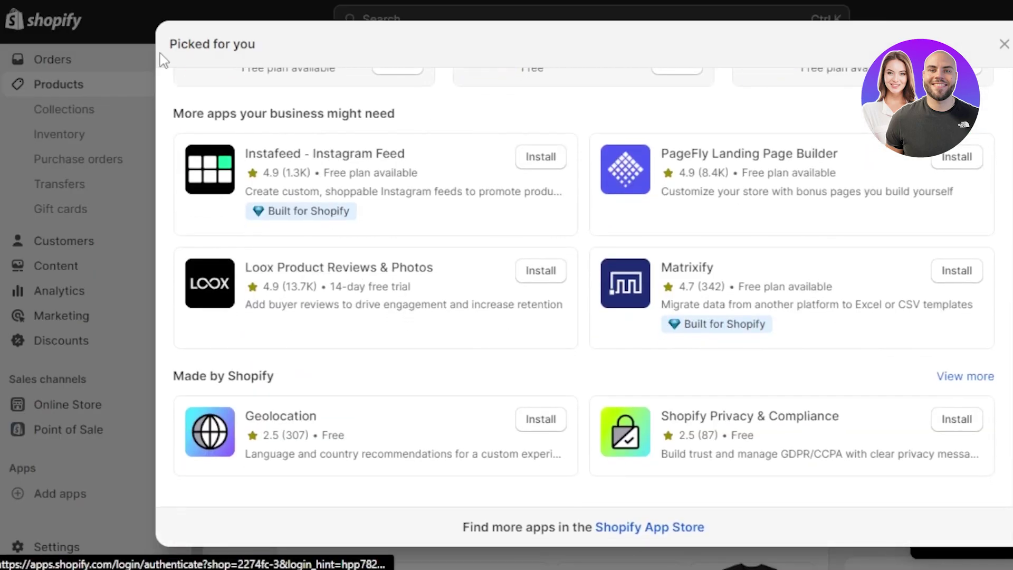
{"action": "left_click", "coordinate": [655, 529]}
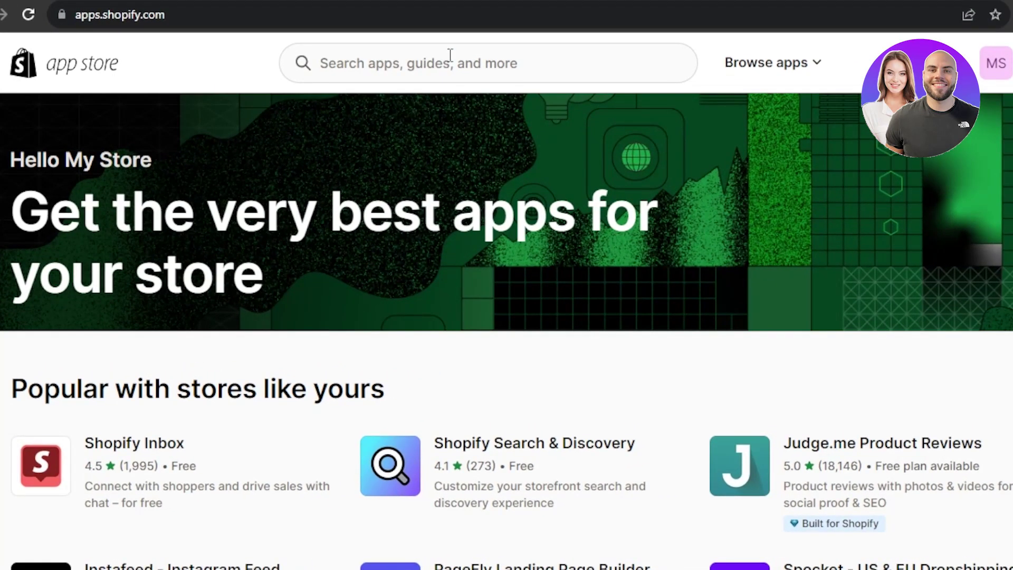
{"action": "left_click", "coordinate": [450, 55]}
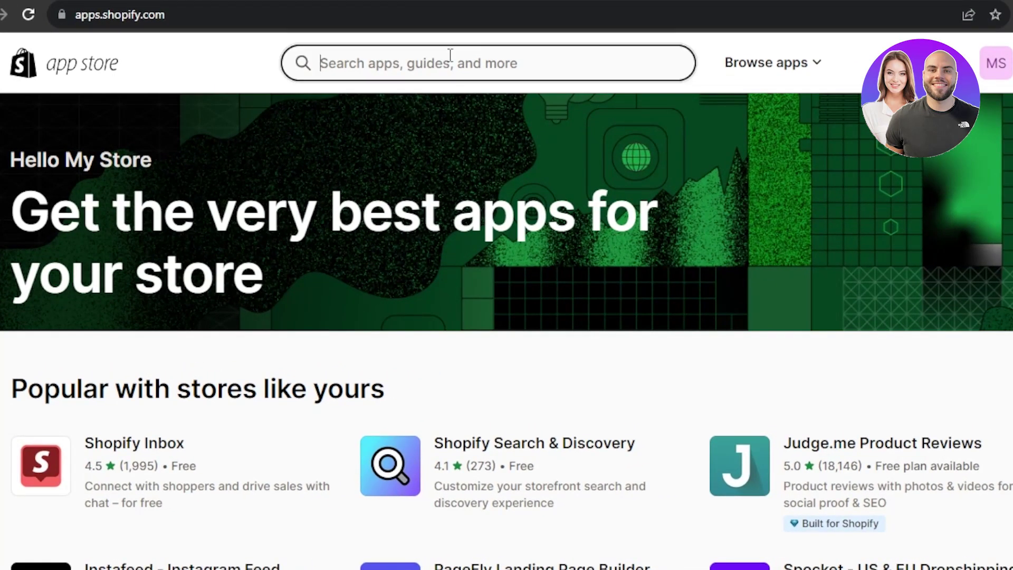
{"action": "type", "text": "color"}
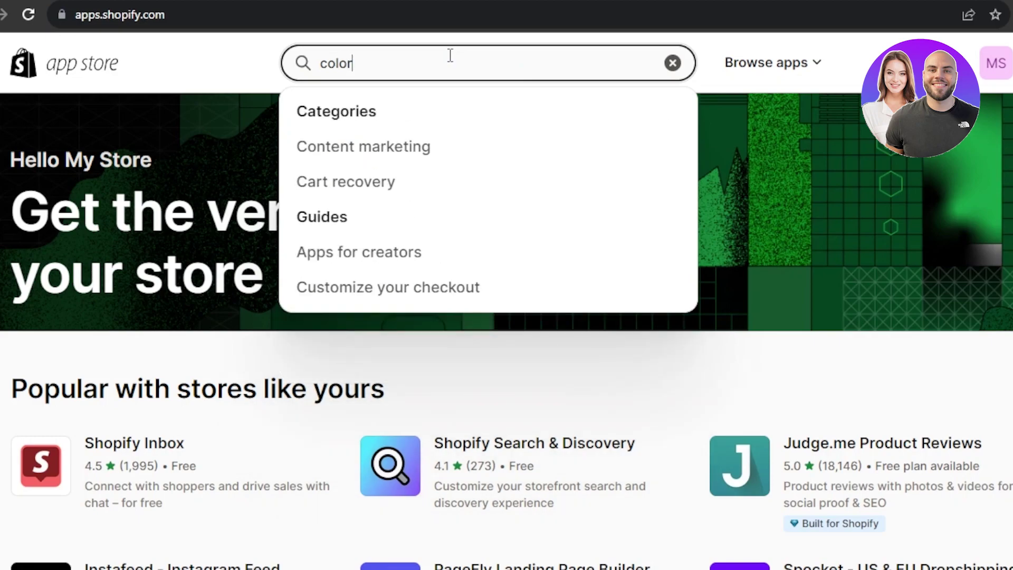
{"action": "type", "text": " swaches"}
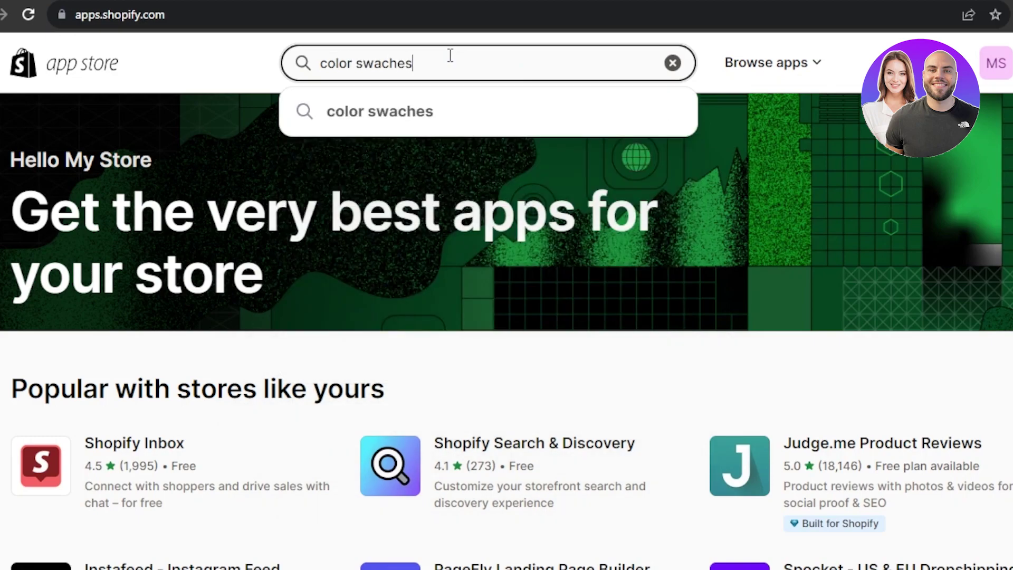
{"action": "key", "text": "Return"}
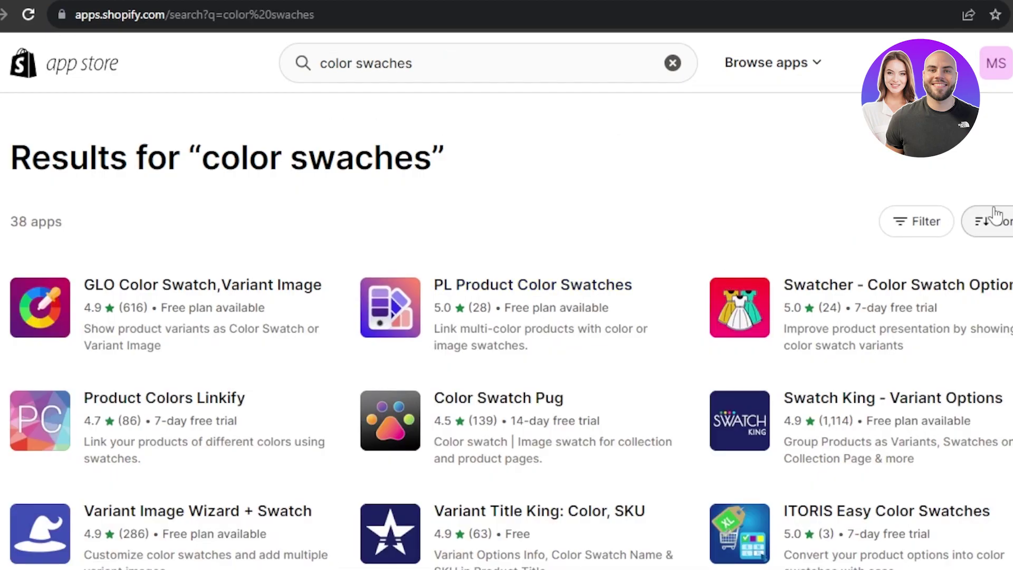
Browse the 38 search results and open the PL Product Color Swatches listing
{"action": "scroll", "coordinate": [997, 221], "scroll_direction": "down", "scroll_amount": 4}
{"action": "scroll", "coordinate": [506, 317], "scroll_direction": "up", "scroll_amount": 2}
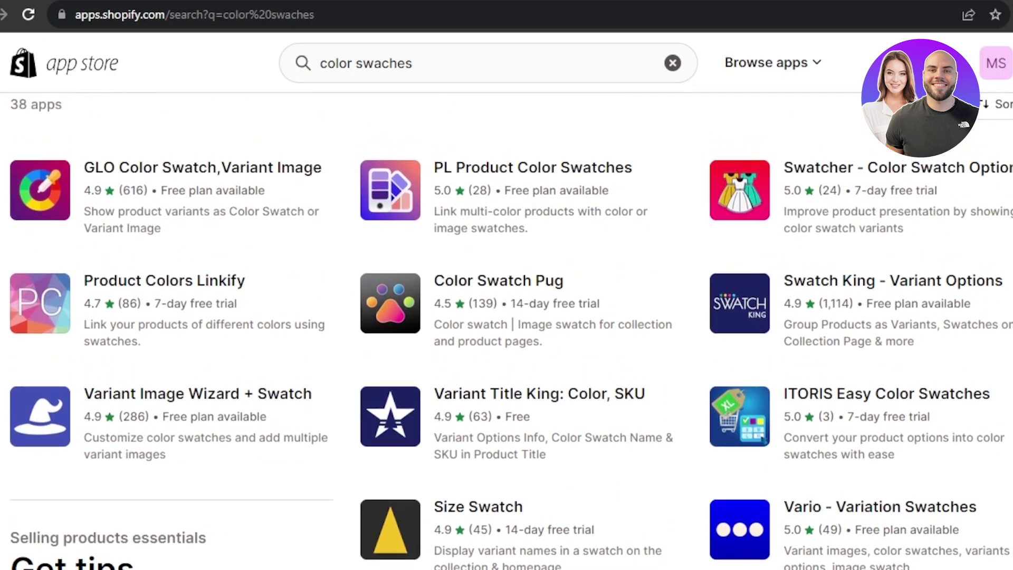
{"action": "scroll", "coordinate": [507, 317], "scroll_direction": "down", "scroll_amount": 1}
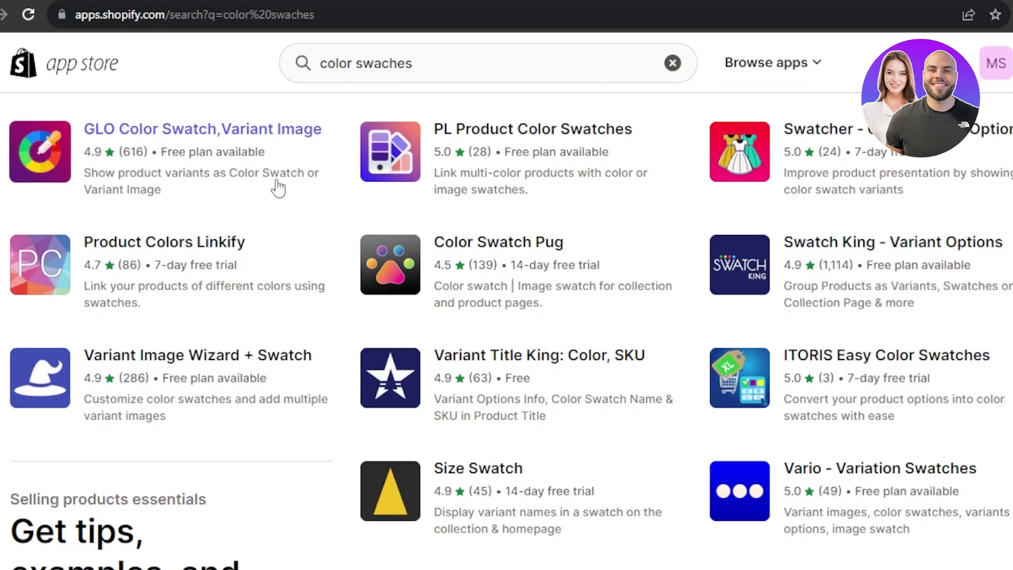
{"action": "left_click", "coordinate": [520, 137]}
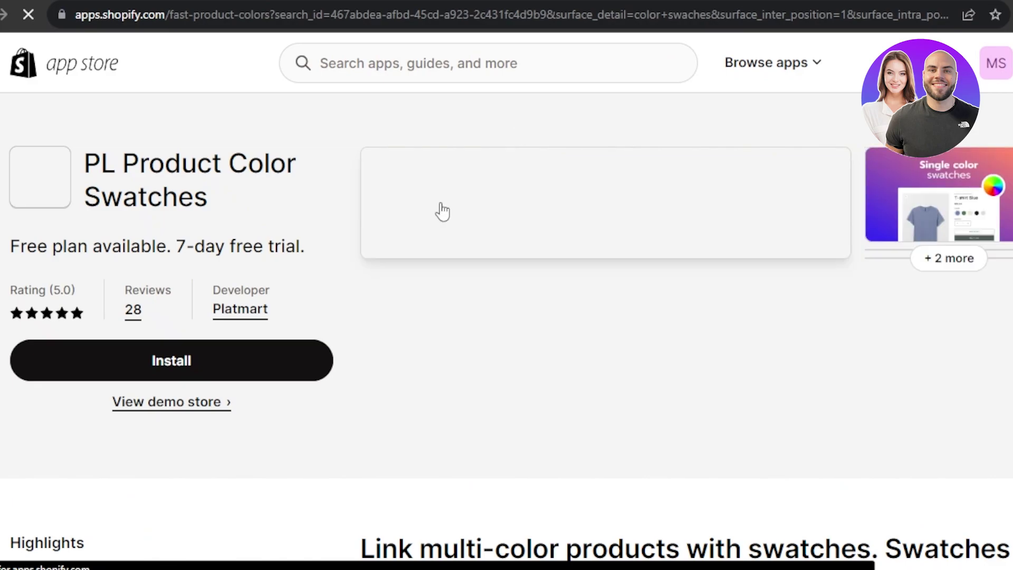
Install PL Product Color Swatches and approve its permissions in the admin
{"action": "left_click", "coordinate": [268, 370]}
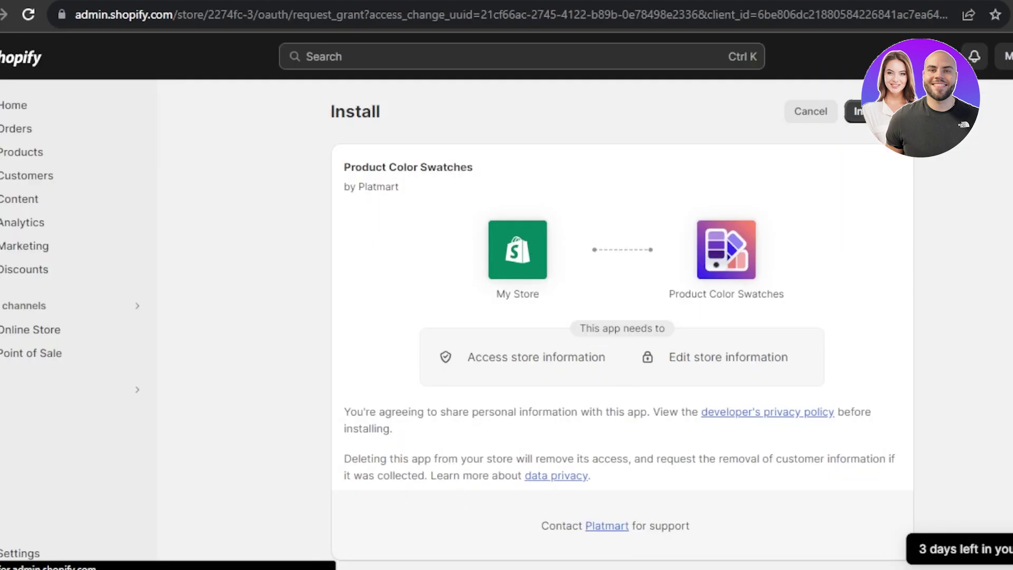
{"action": "left_click", "coordinate": [858, 112]}
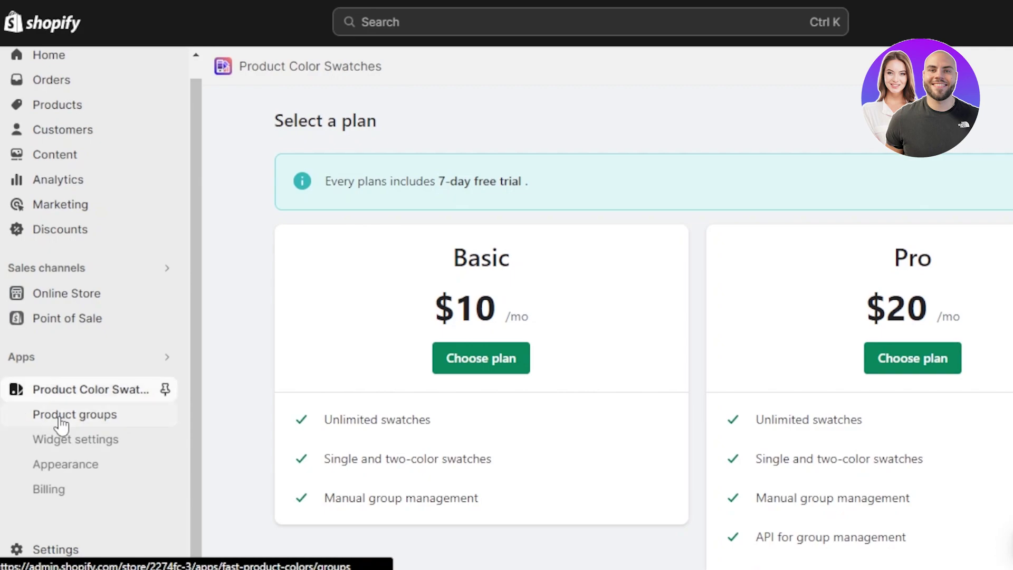
Compare the swatch app's Basic and Pro plans on the Select a plan page
{"action": "scroll", "coordinate": [62, 422], "scroll_direction": "up", "scroll_amount": 1}
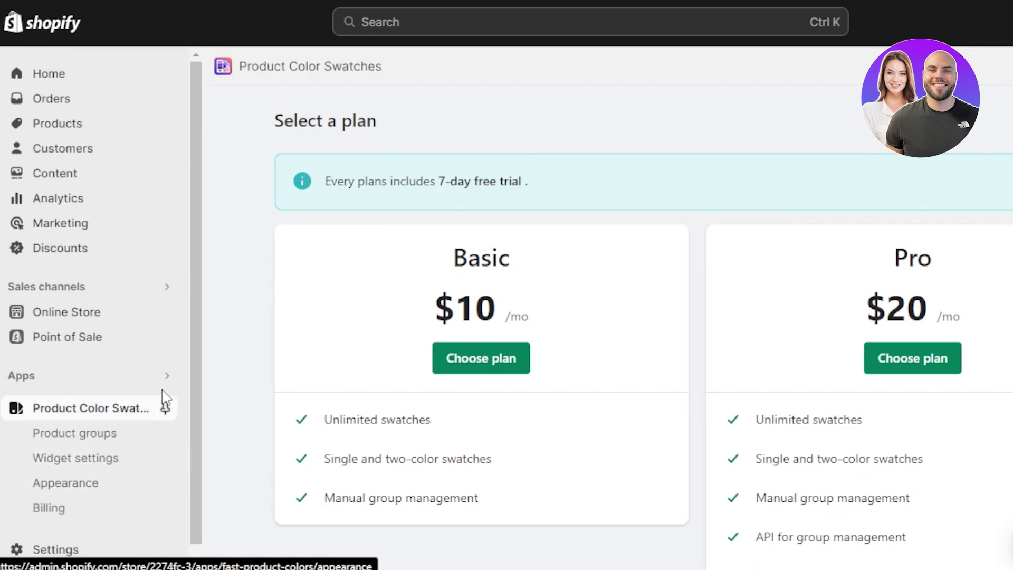
{"action": "scroll", "coordinate": [644, 316], "scroll_direction": "down", "scroll_amount": 3}
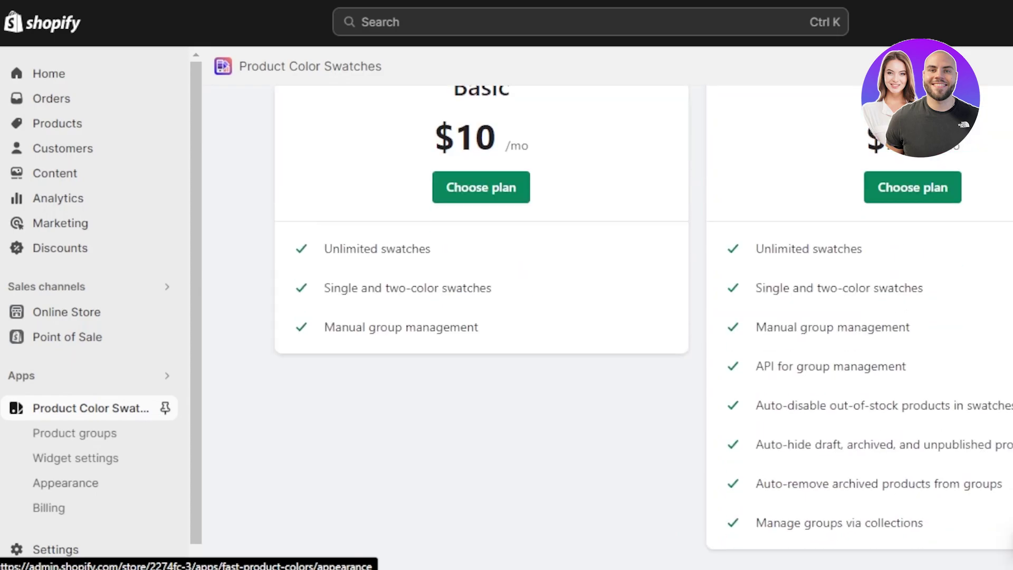
{"action": "scroll", "coordinate": [644, 316], "scroll_direction": "up", "scroll_amount": 3}
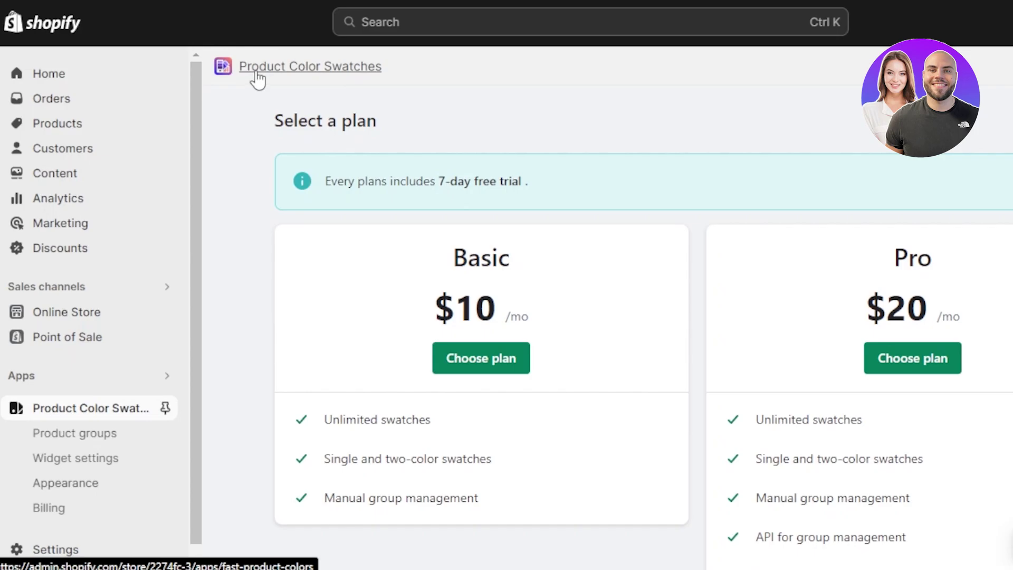
{"action": "scroll", "coordinate": [634, 317], "scroll_direction": "down", "scroll_amount": 3}
{"action": "scroll", "coordinate": [633, 317], "scroll_direction": "up", "scroll_amount": 3}
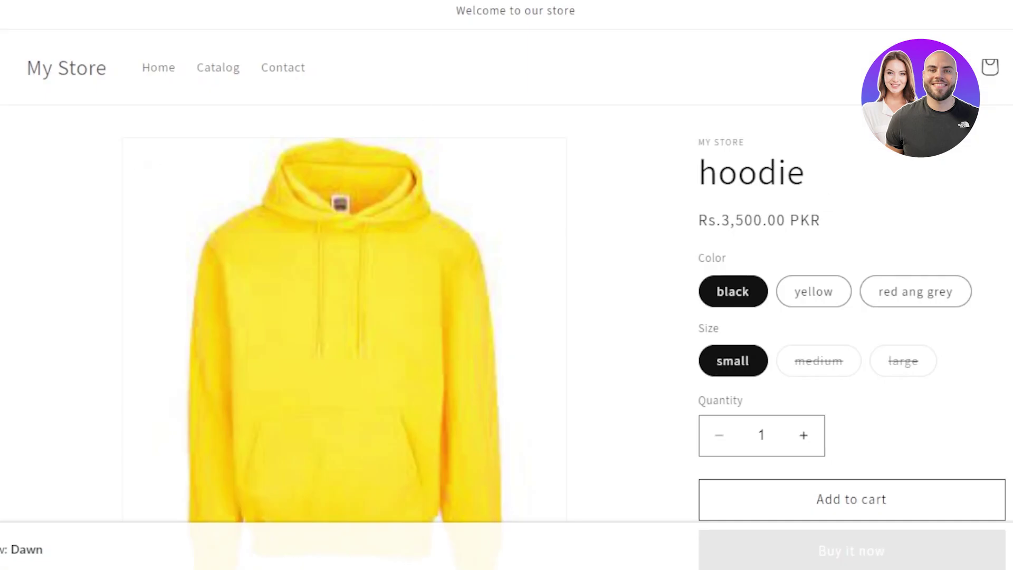
Browse the hoodie storefront page priced Rs.3,500.00 PKR, with black and small selected
{"action": "scroll", "coordinate": [362, 287], "scroll_direction": "down", "scroll_amount": 2}
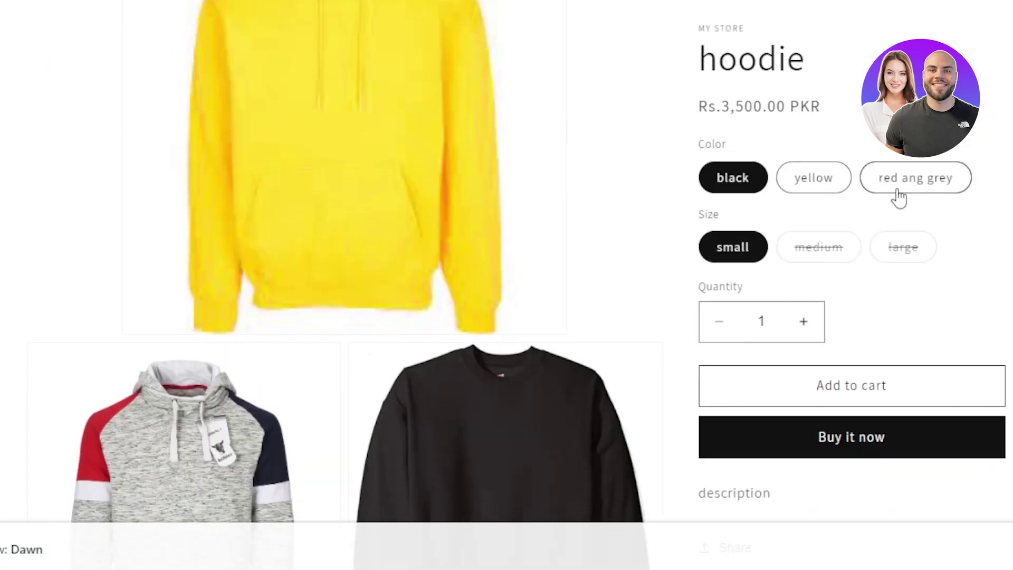
{"action": "scroll", "coordinate": [507, 264], "scroll_direction": "down", "scroll_amount": 5}
{"action": "scroll", "coordinate": [507, 264], "scroll_direction": "up", "scroll_amount": 8}
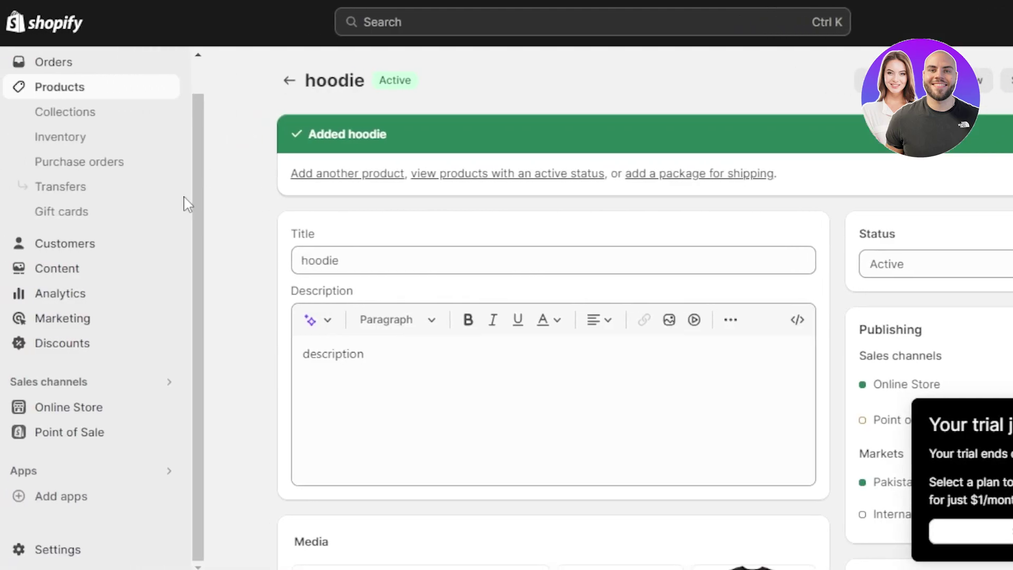
Review the hoodie's Color and Size variants, with black/small at Rs 3,500.00 and 11 available
{"action": "left_click_drag", "start_coordinate": [192, 172], "coordinate": [192, 109]}
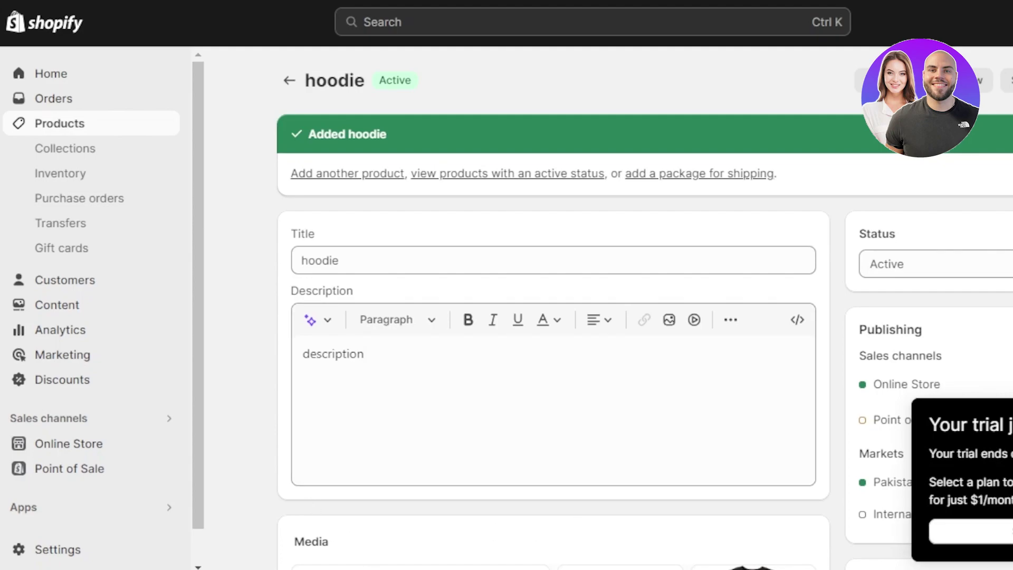
{"action": "scroll", "coordinate": [611, 262], "scroll_direction": "down", "scroll_amount": 10}
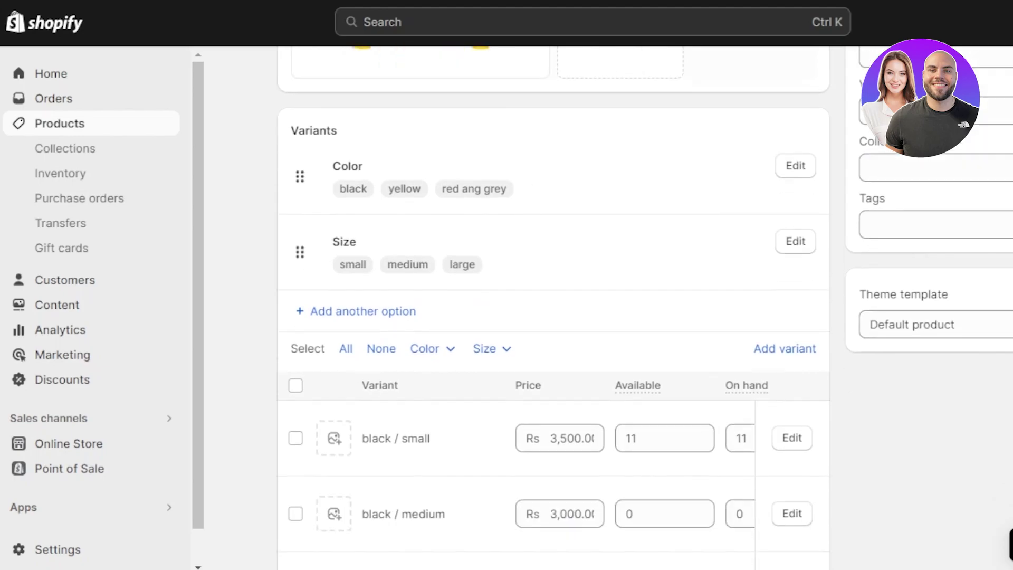
{"action": "scroll", "coordinate": [611, 263], "scroll_direction": "up", "scroll_amount": 3}
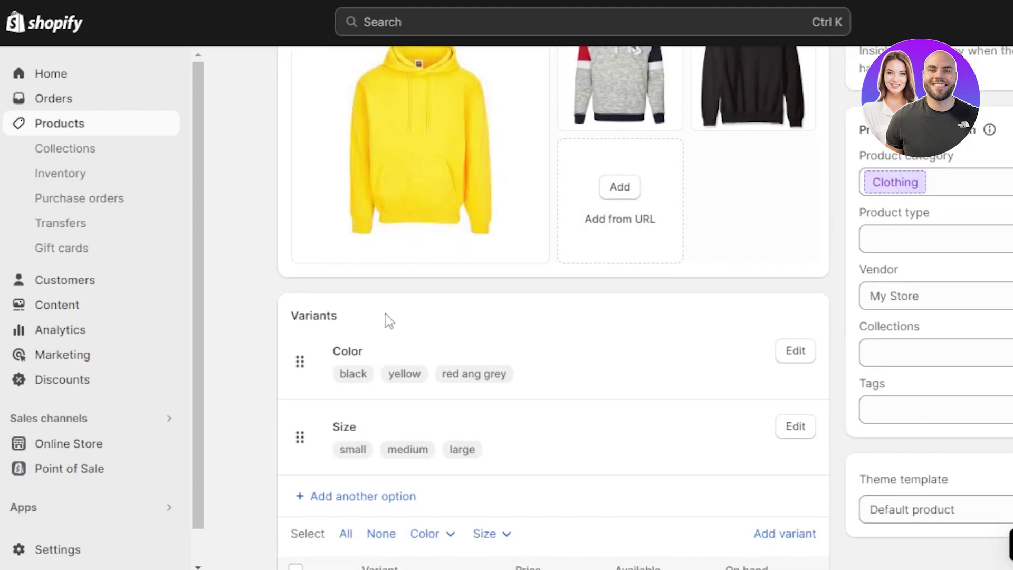
{"action": "scroll", "coordinate": [557, 256], "scroll_direction": "down", "scroll_amount": 6}
{"action": "scroll", "coordinate": [557, 256], "scroll_direction": "up", "scroll_amount": 15}
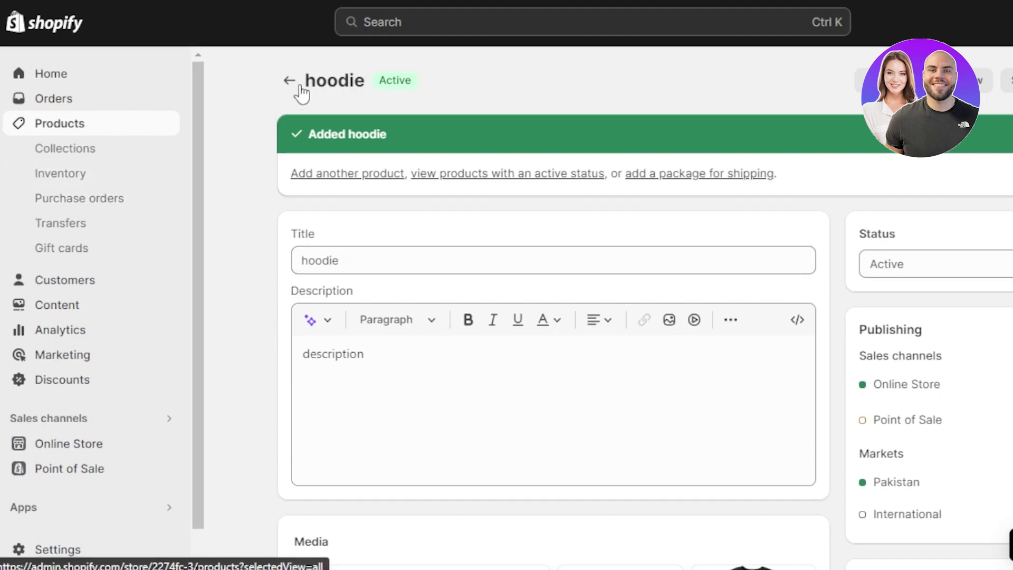
Go back to the Products list, then open the Home setup guide showing 2 of 10 tasks done
{"action": "left_click", "coordinate": [289, 81]}
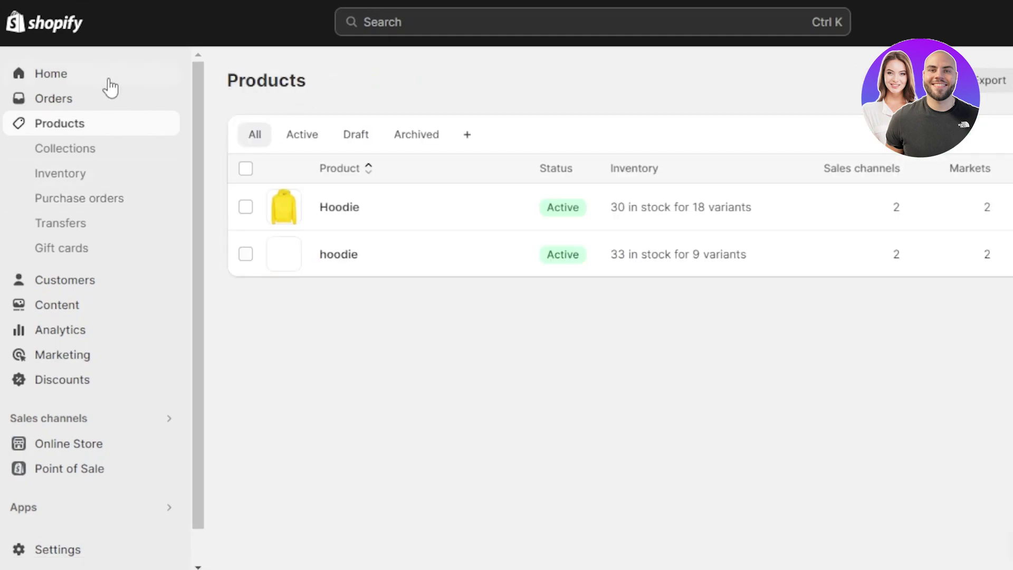
{"action": "scroll", "coordinate": [196, 294], "scroll_direction": "down", "scroll_amount": 2}
{"action": "scroll", "coordinate": [188, 106], "scroll_direction": "up", "scroll_amount": 2}
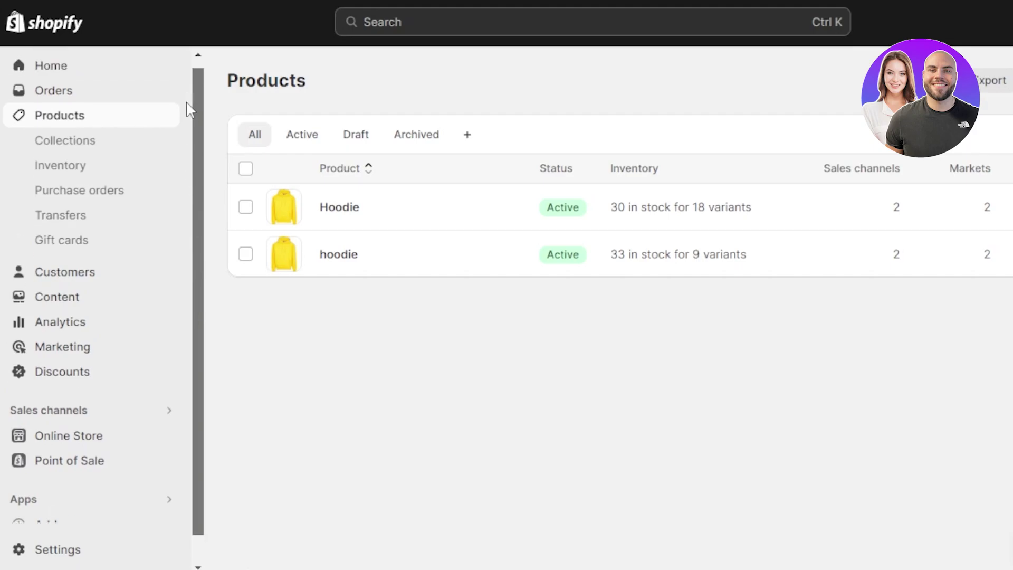
{"action": "left_click", "coordinate": [56, 78]}
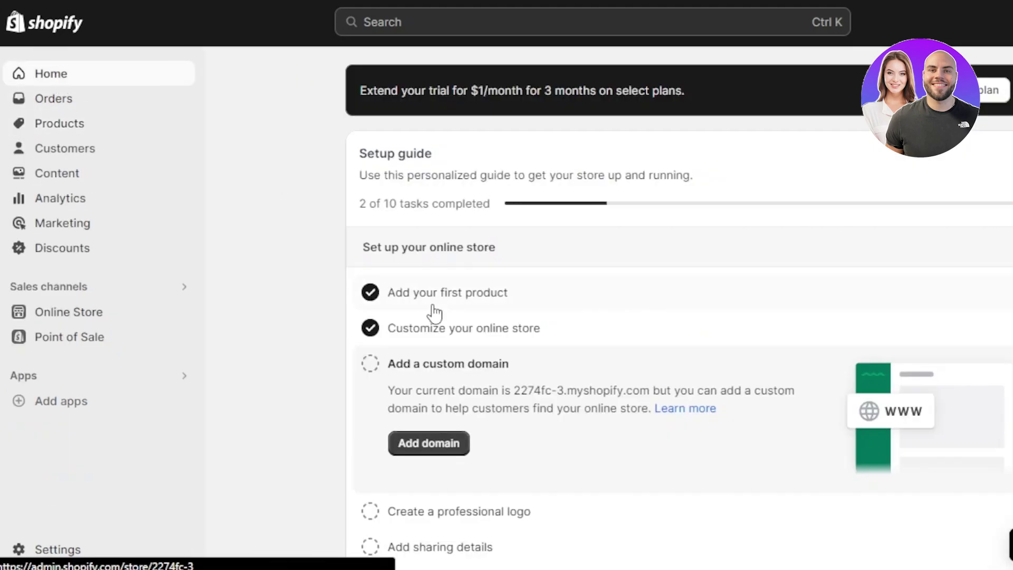